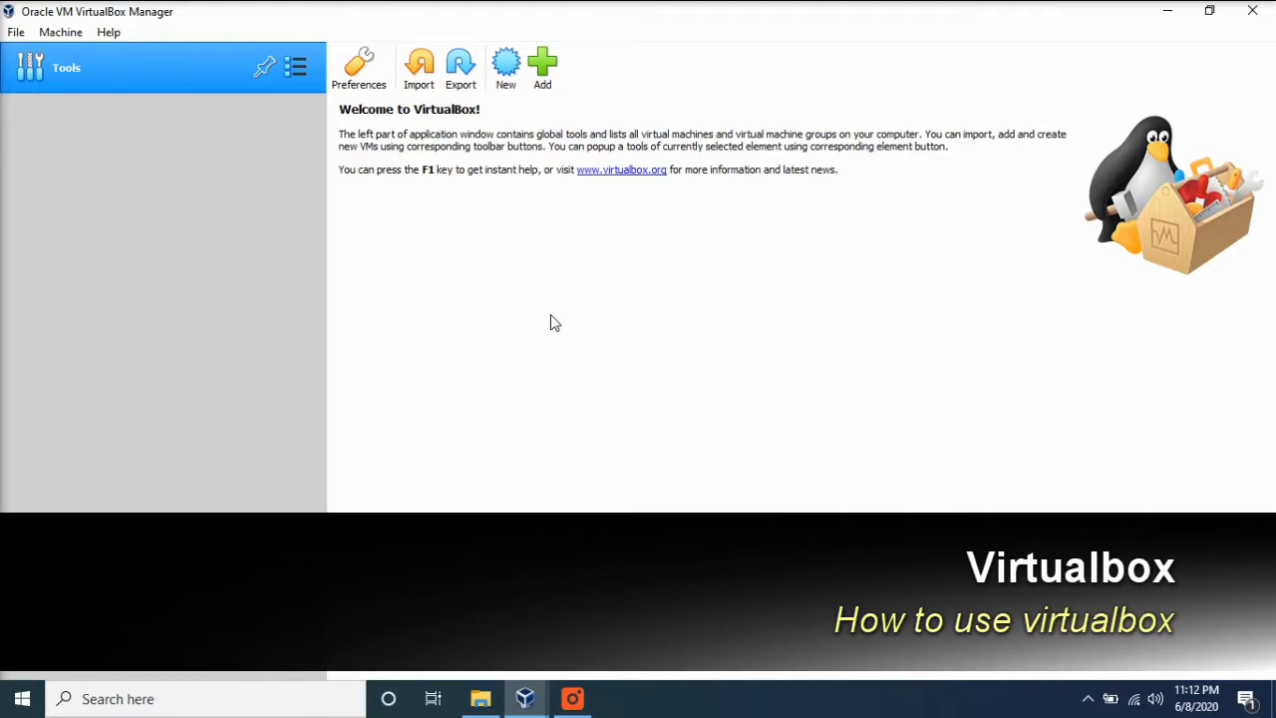
# - Start creating a new virtual machine named Linux Mint
pyautogui.click(515, 65)
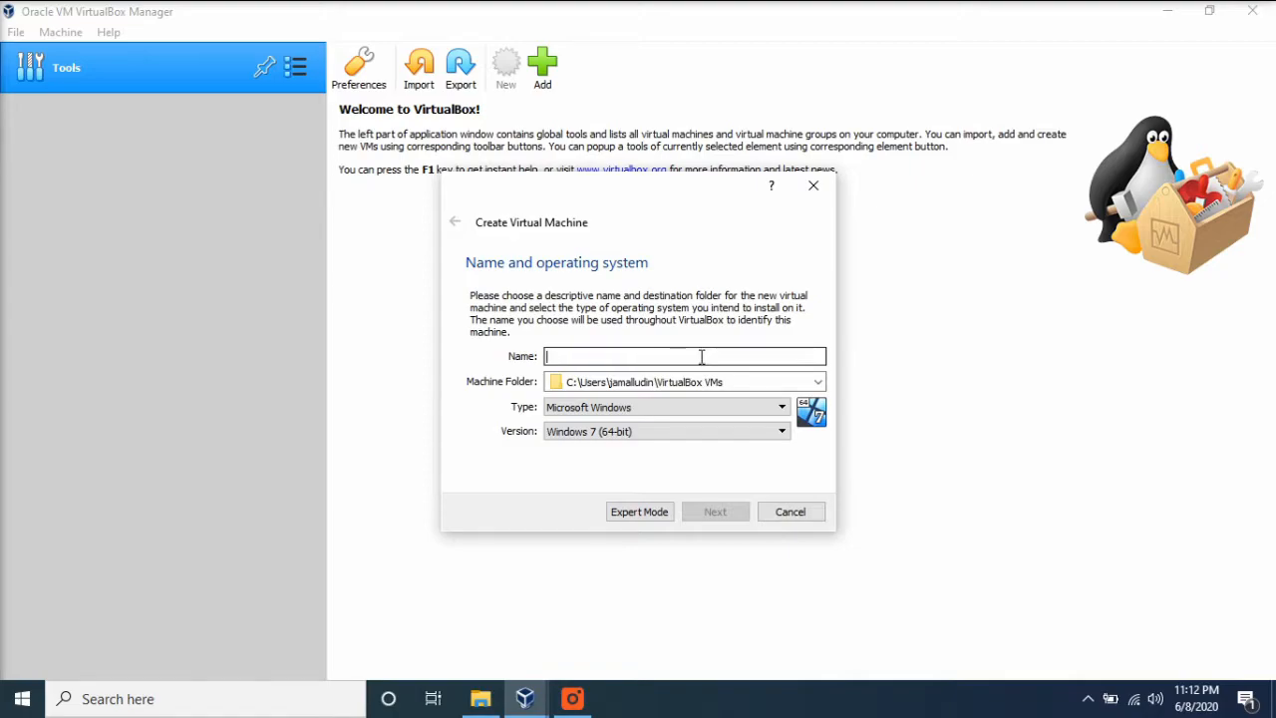
pyautogui.write('Linux')
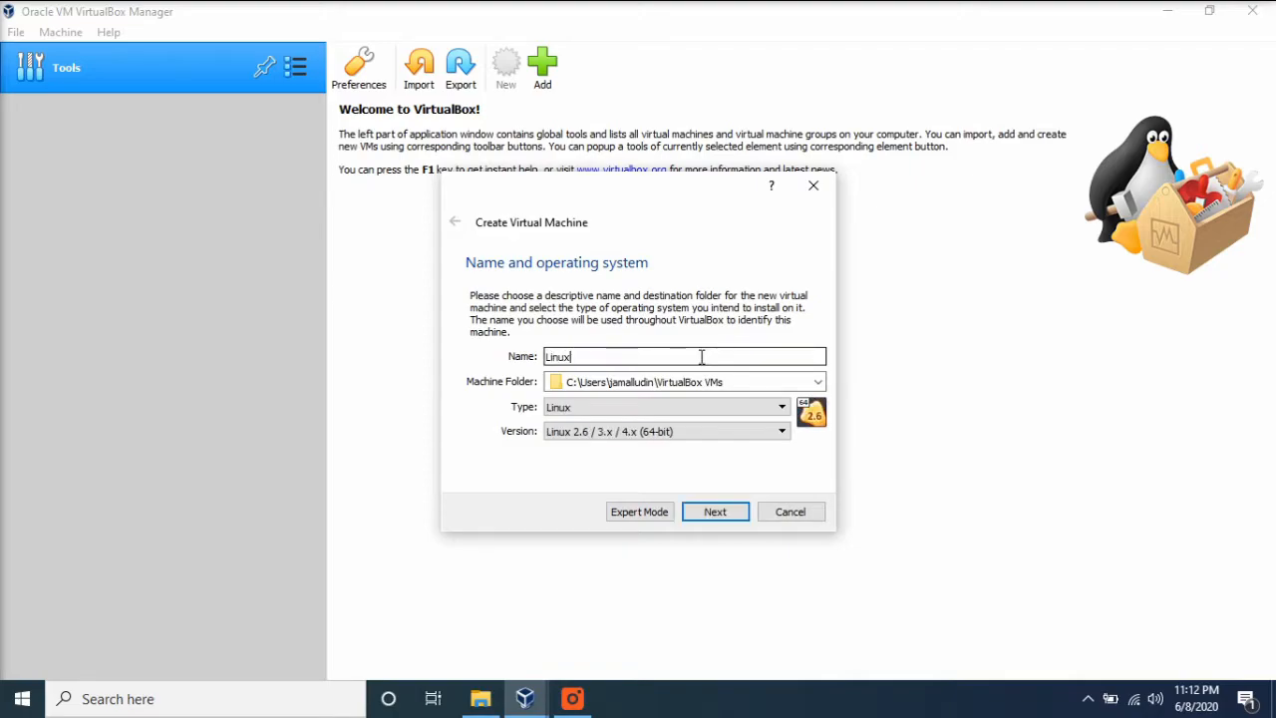
pyautogui.write(' Min')
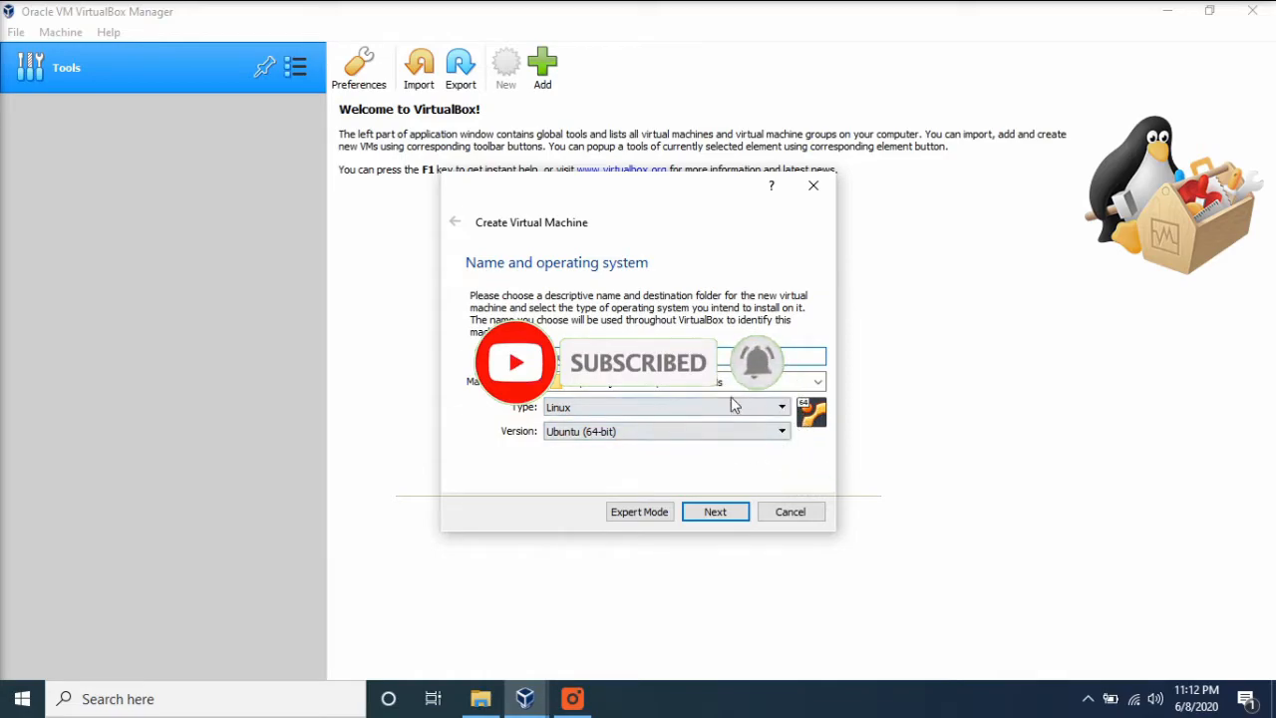
# - Set the machine folder to D:\Virtual Machine\Linux Mint and proceed to the memory size
pyautogui.moveTo(740, 383); pyautogui.dragTo(455, 383)
pyautogui.click(817, 381)
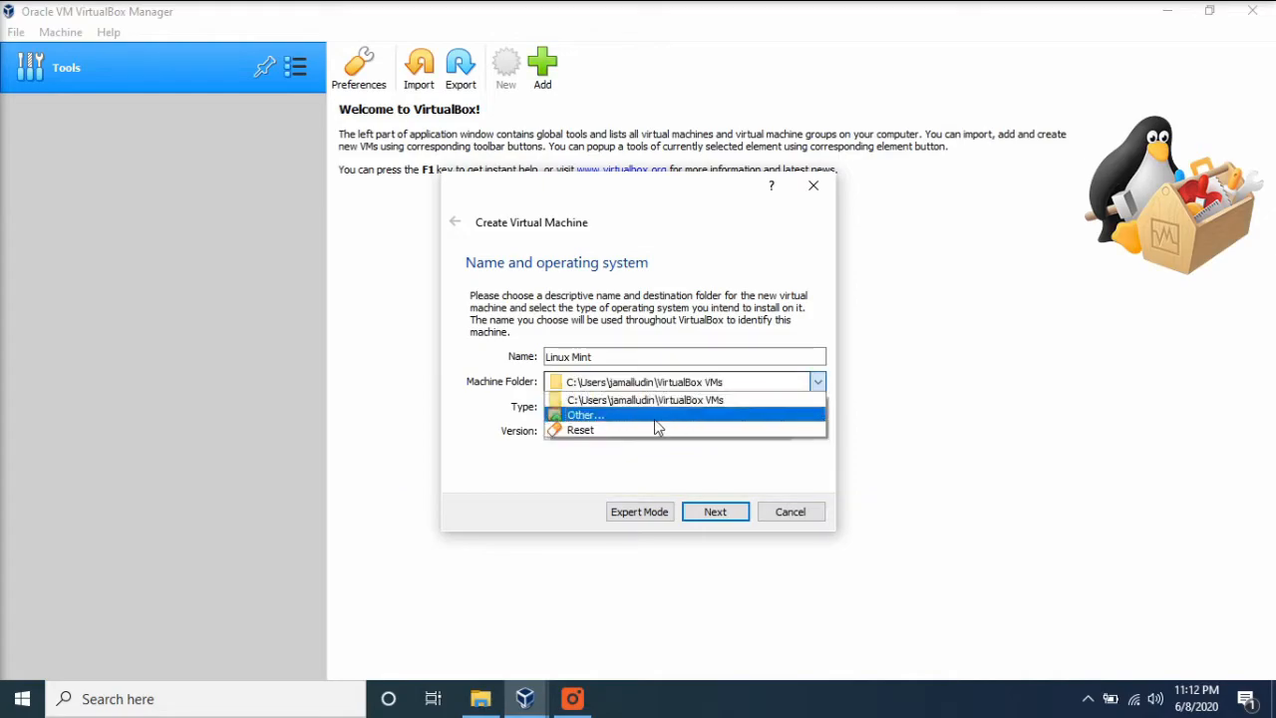
pyautogui.click(648, 418)
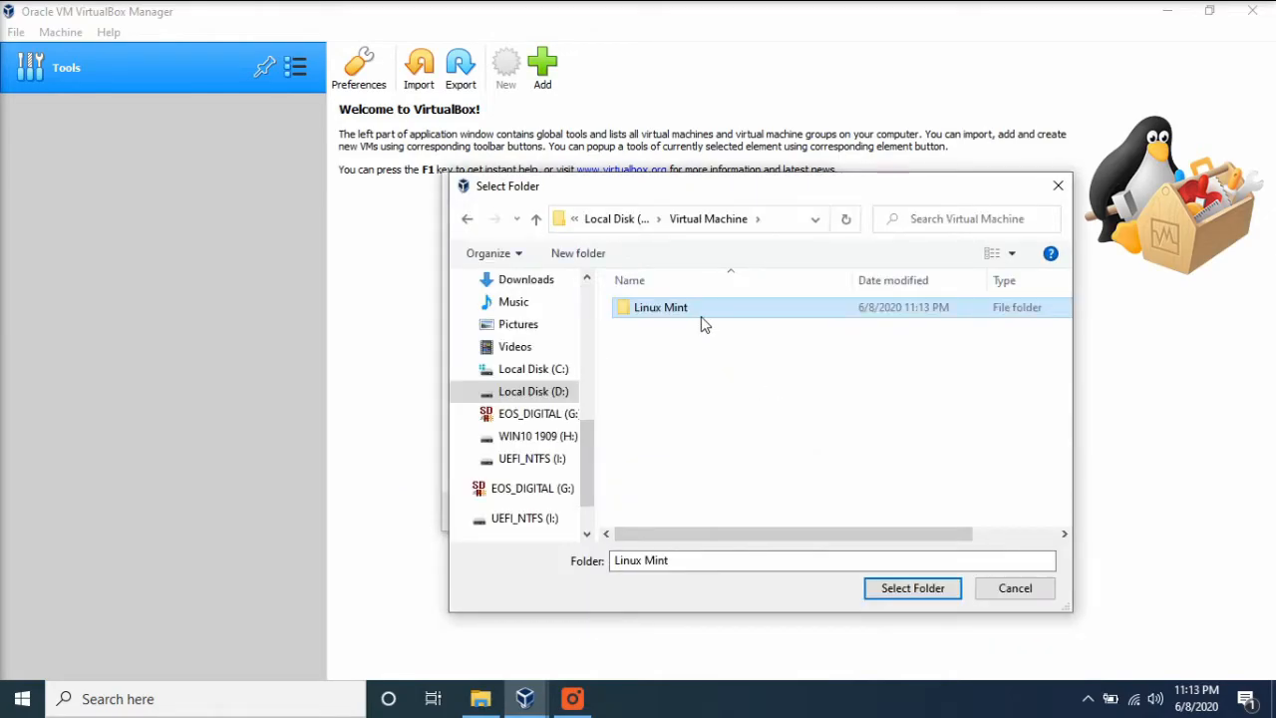
pyautogui.doubleClick(698, 311)
pyautogui.click(912, 587)
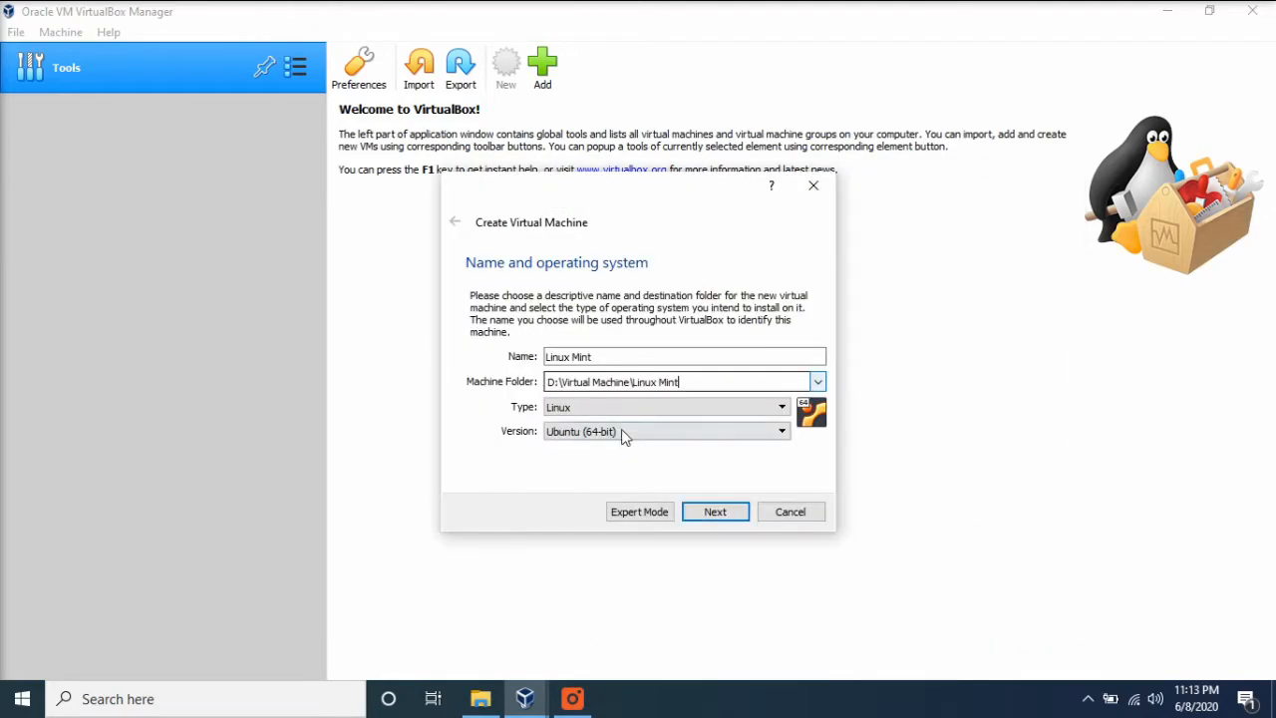
pyautogui.moveTo(555, 382); pyautogui.dragTo(418, 390)
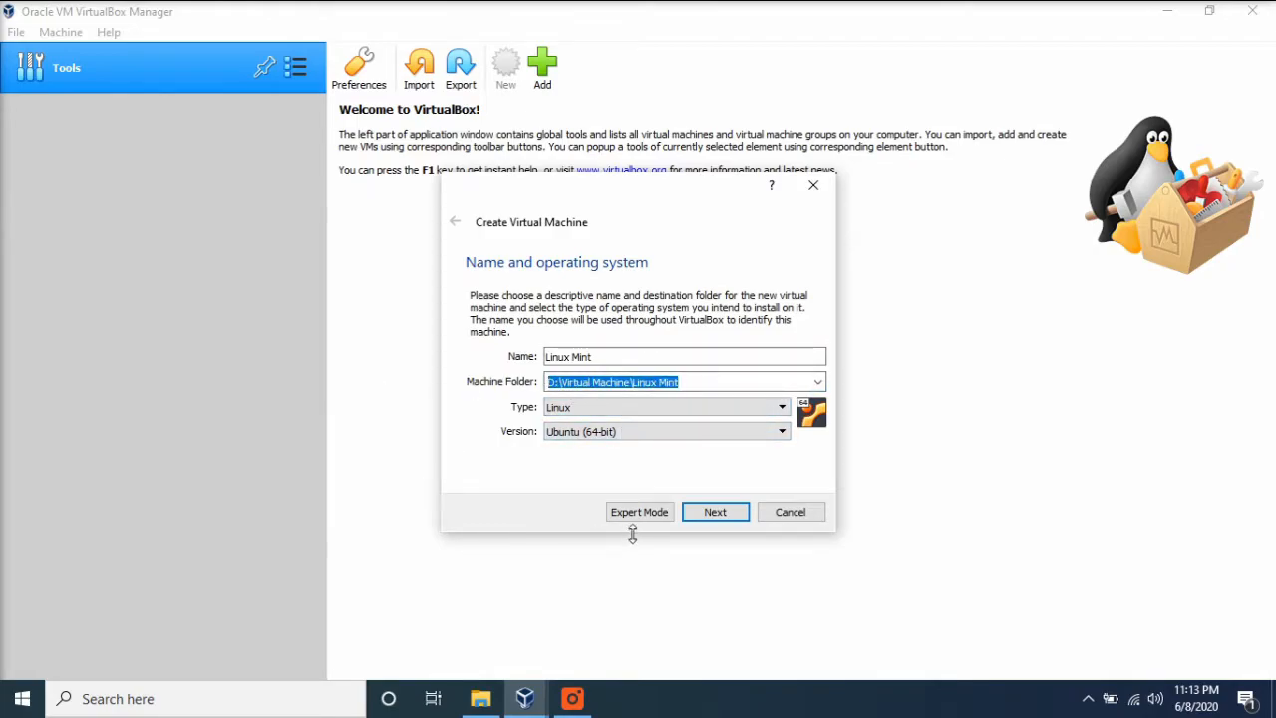
pyautogui.click(731, 512)
# - Allocate 4096 MB of memory to the virtual machine and continue to the hard disk options
pyautogui.write('4096')
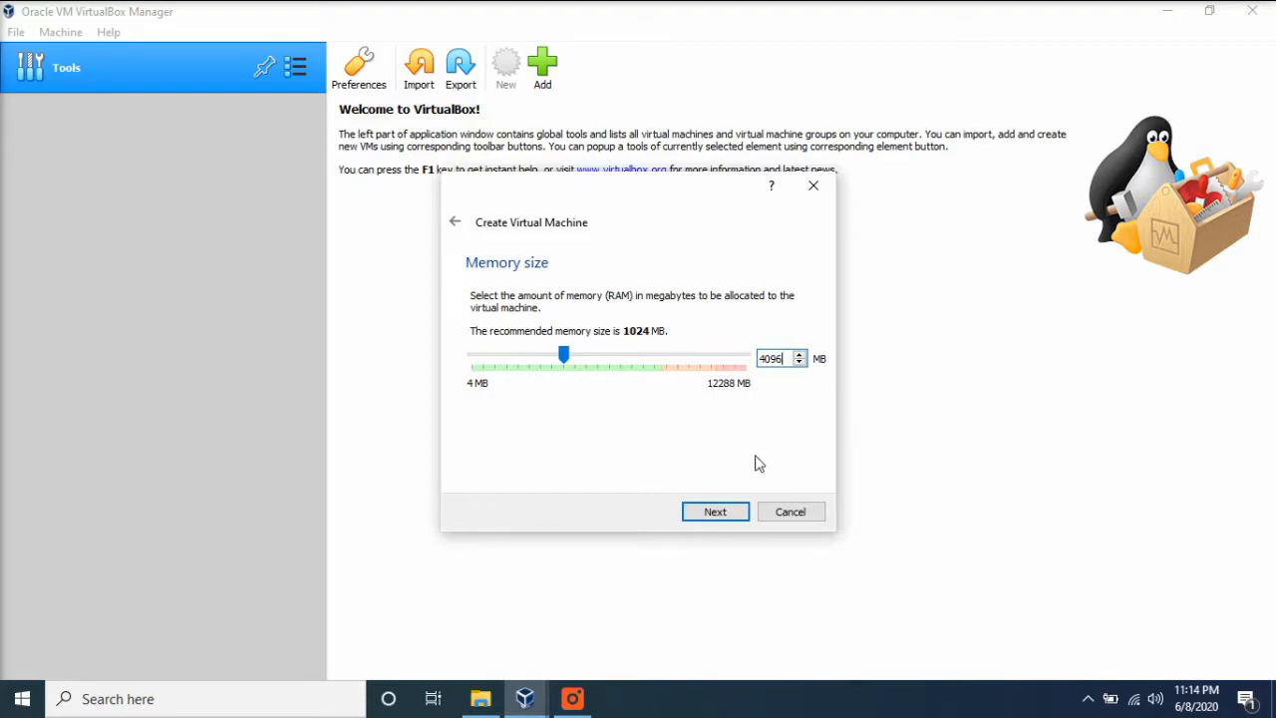
pyautogui.click(714, 513)
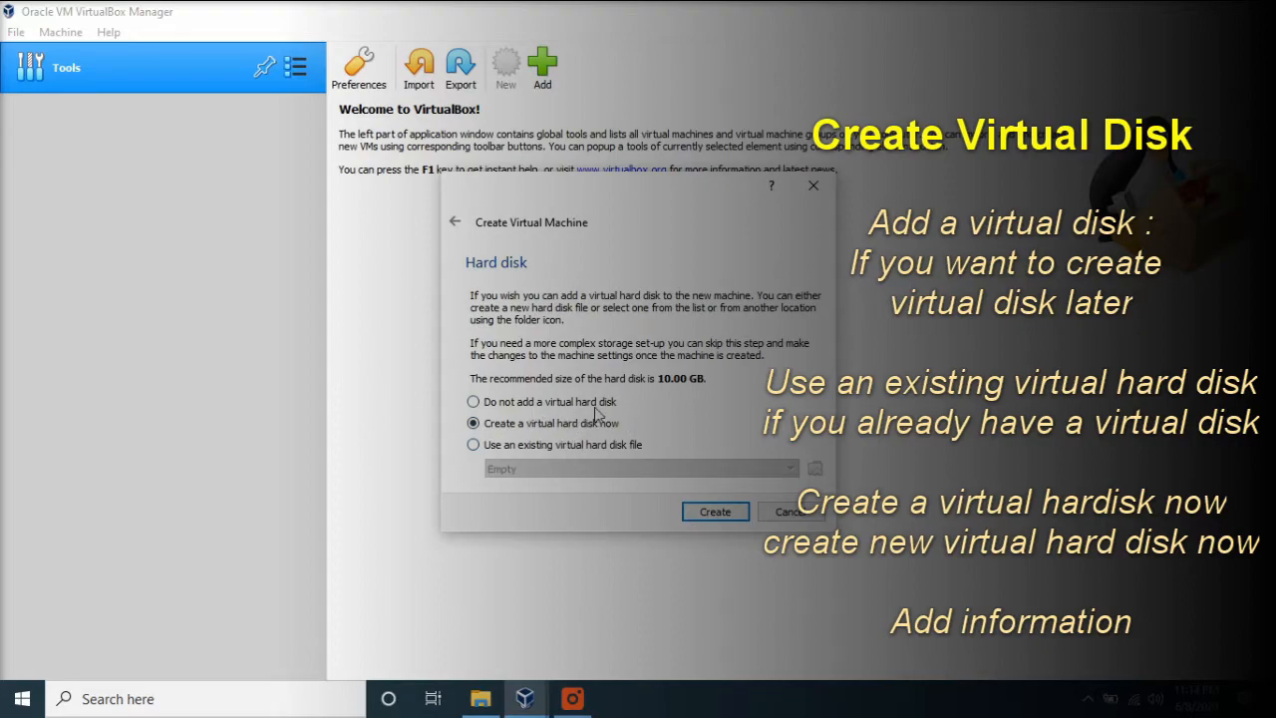
# - Create a new 20 GB dynamically allocated VDI hard disk for the machine, using expert mode
pyautogui.click(714, 511)
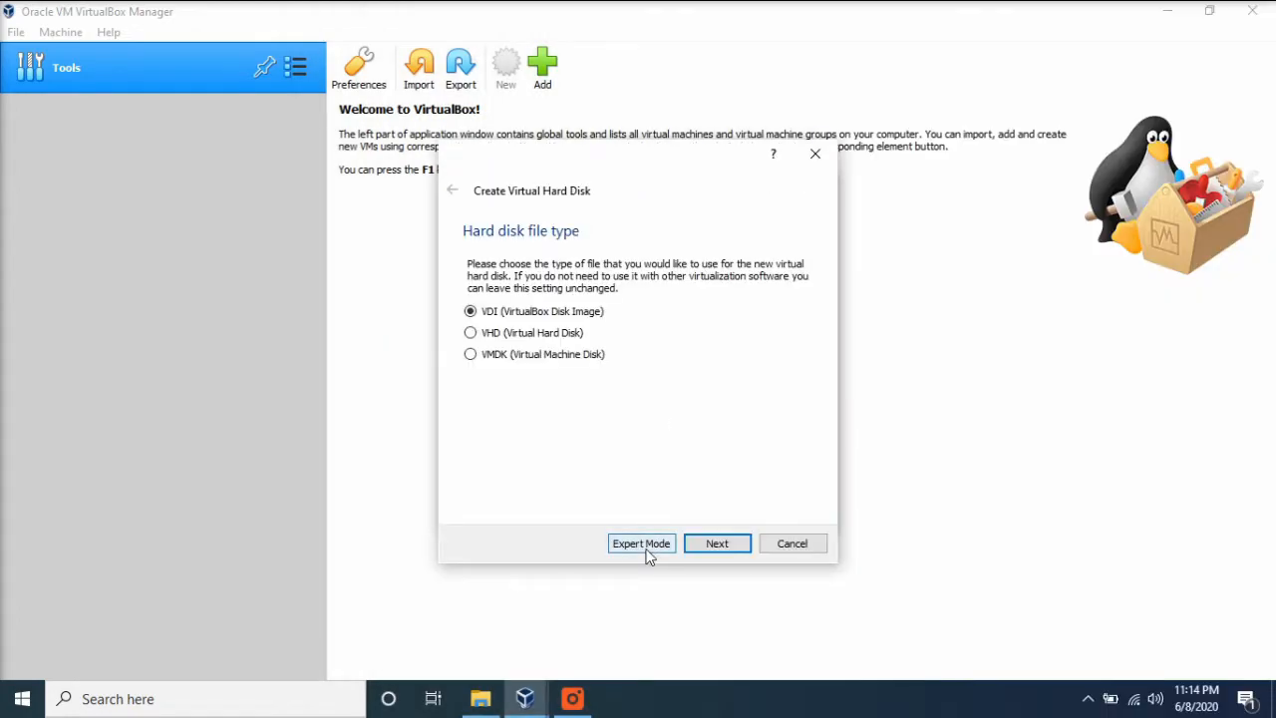
pyautogui.click(644, 551)
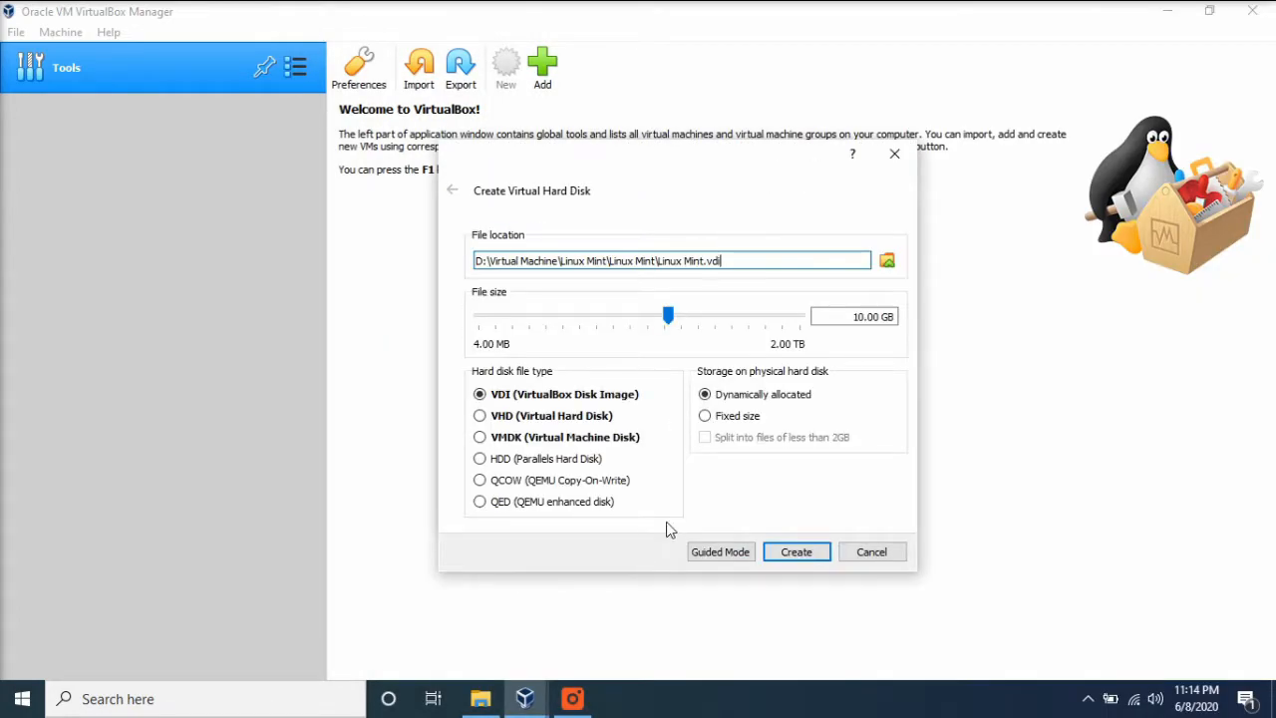
pyautogui.click(854, 322)
pyautogui.write('2')
pyautogui.click(794, 554)
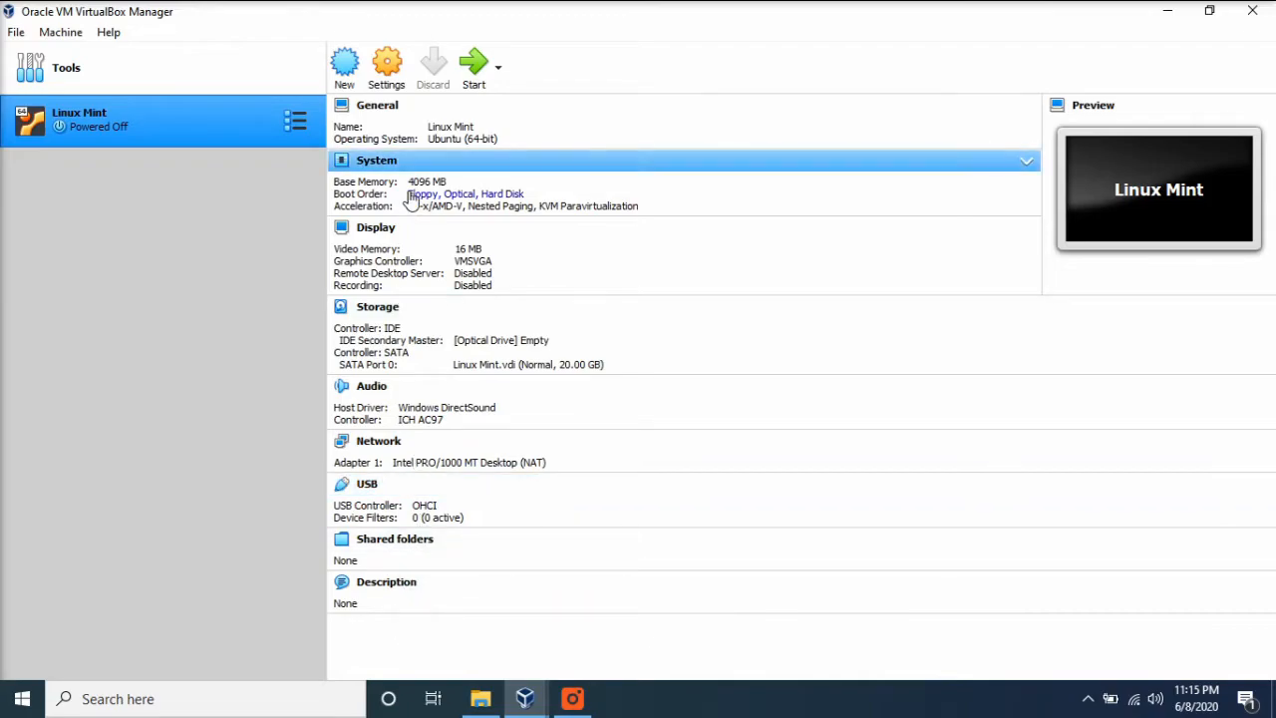
# - Open the Linux Mint machine's system settings and adjust its number of virtual processors
pyautogui.click(379, 108)
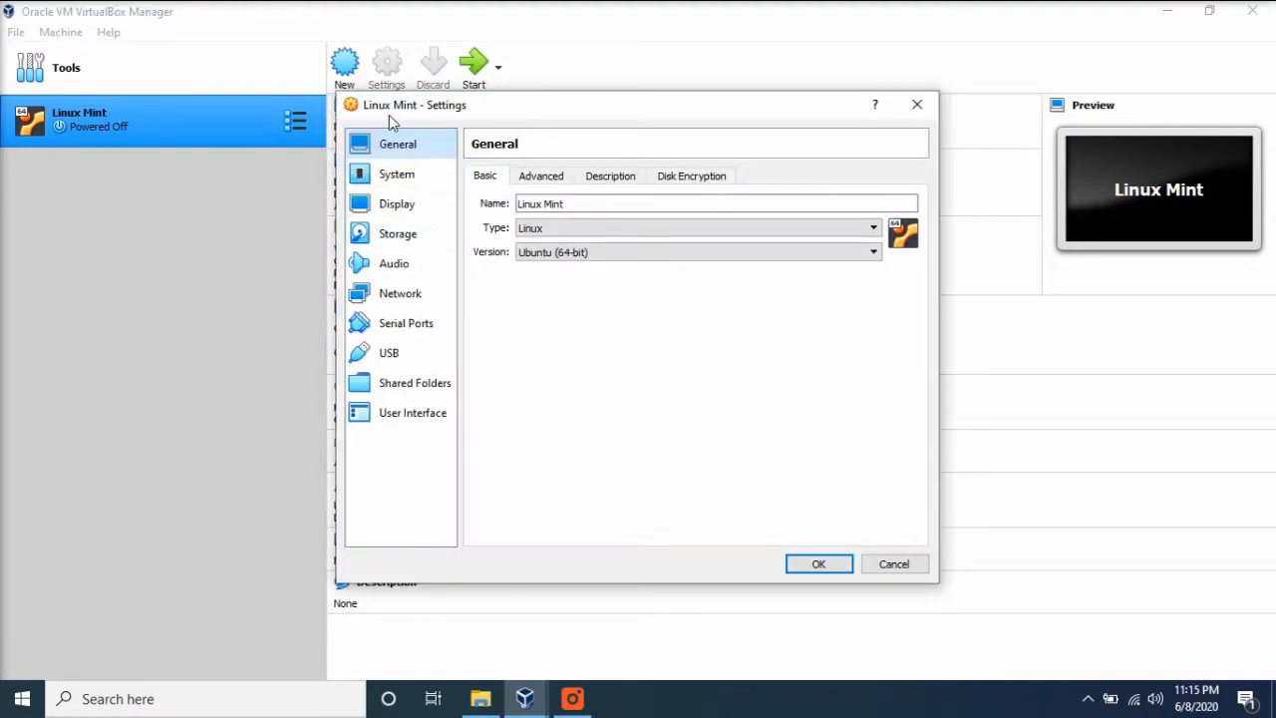
pyautogui.click(397, 177)
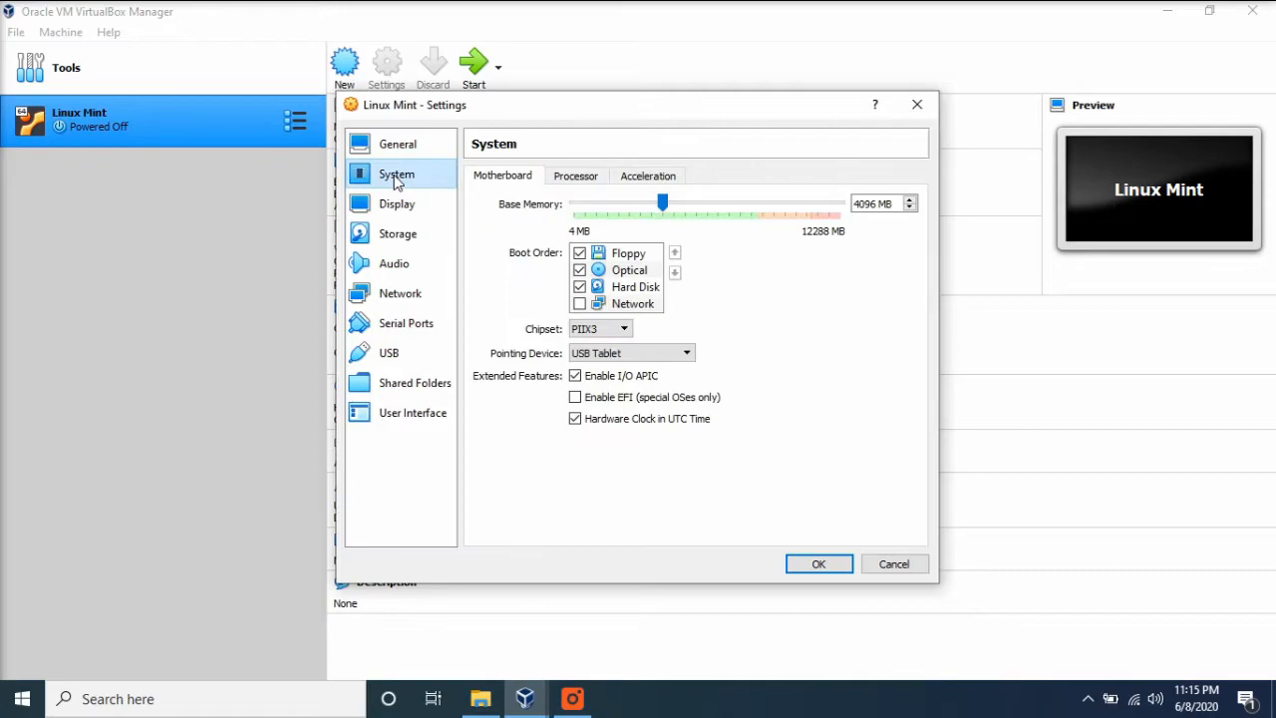
pyautogui.click(576, 176)
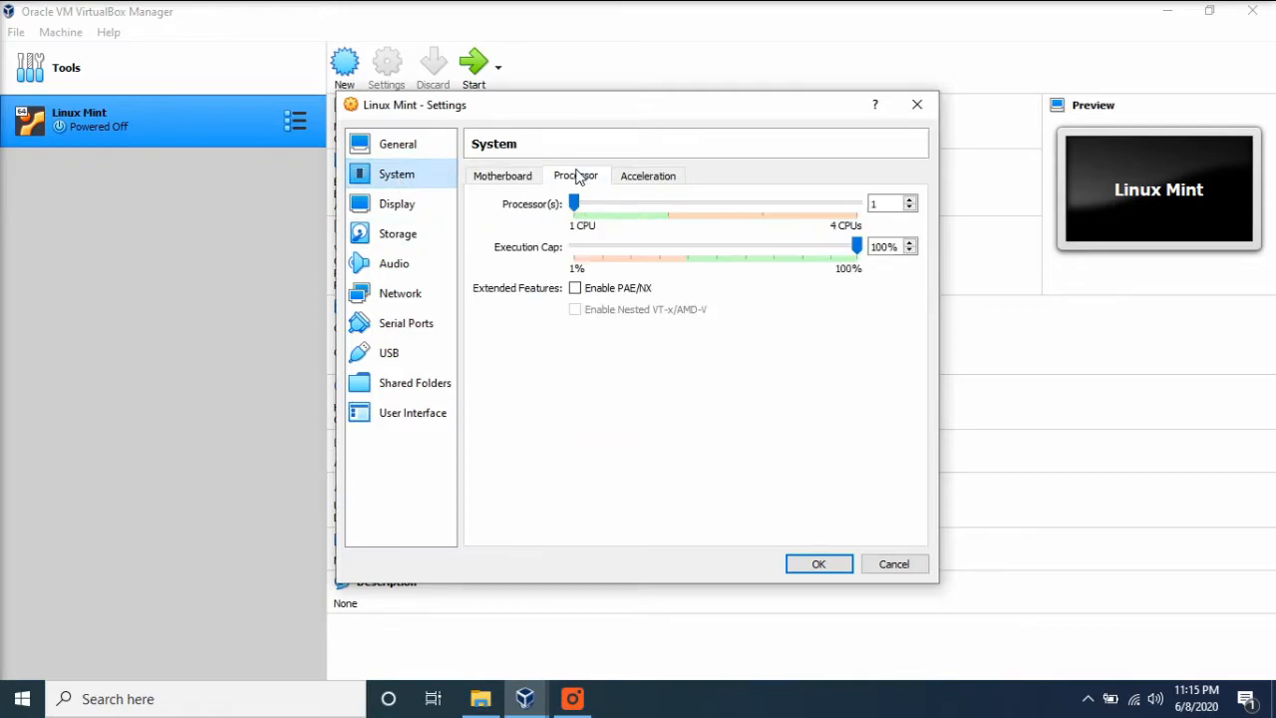
pyautogui.click(911, 200)
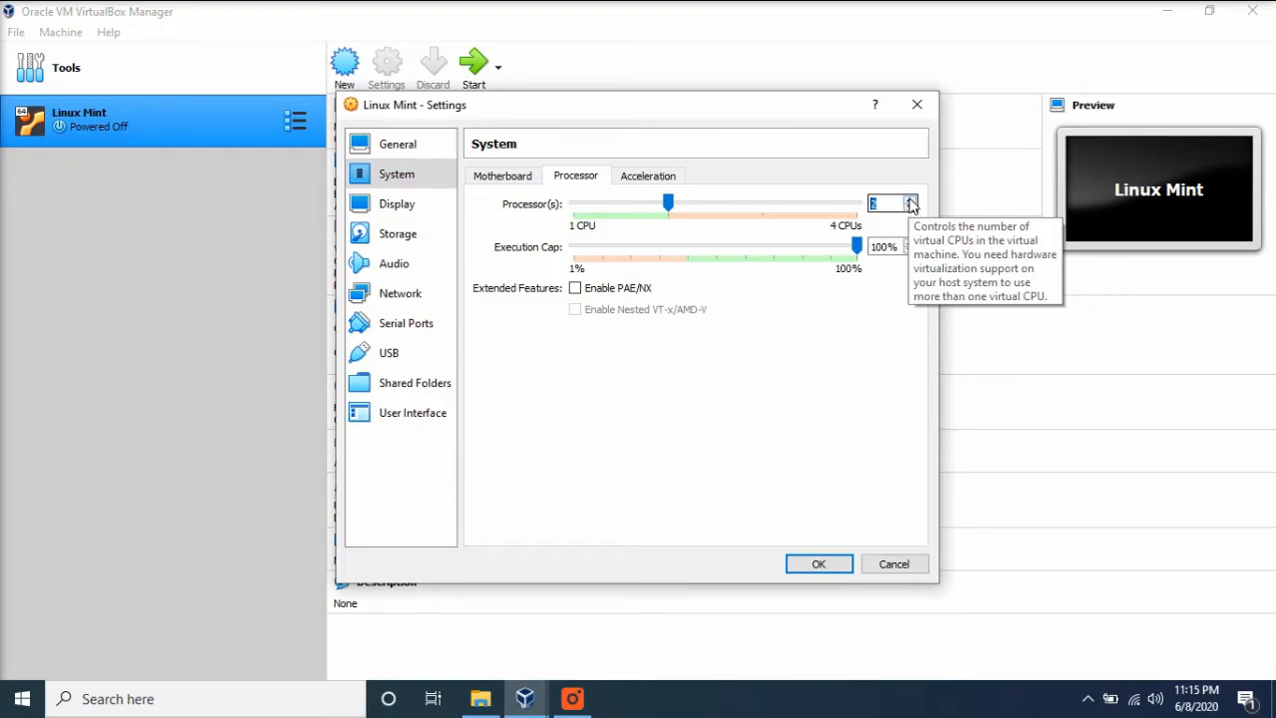
pyautogui.click(911, 201)
pyautogui.click(911, 201)
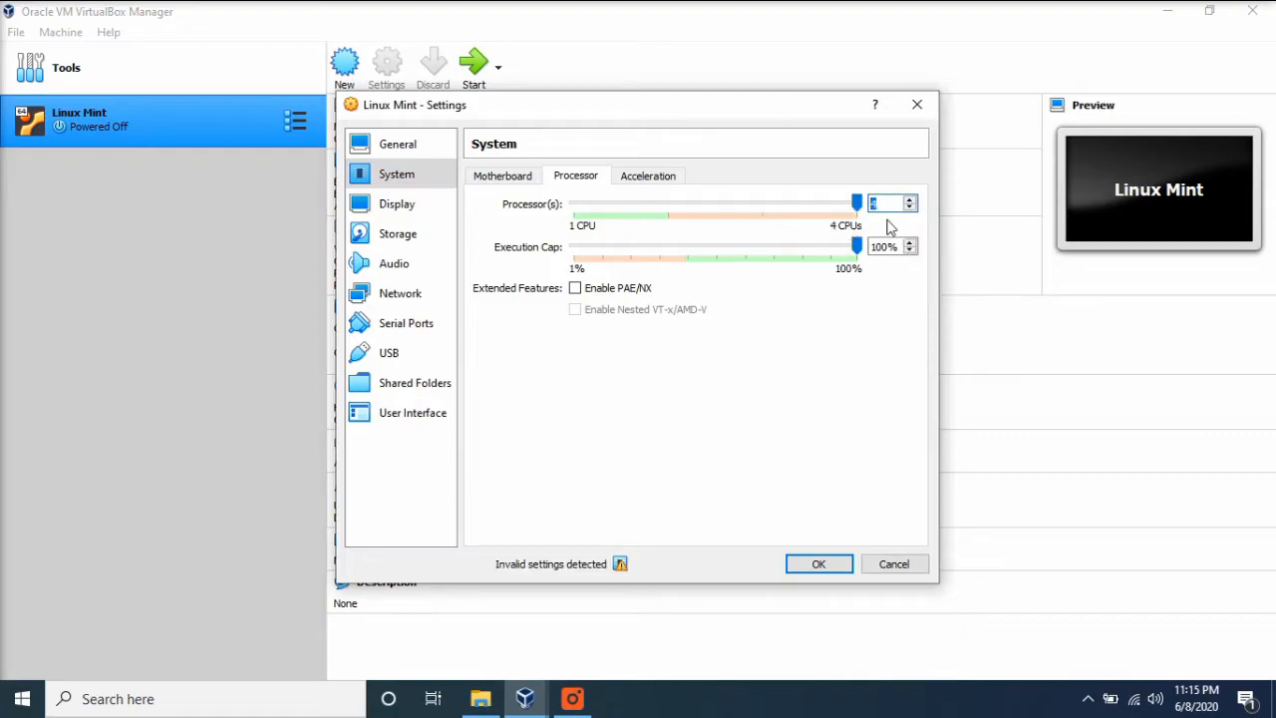
pyautogui.click(909, 209)
pyautogui.click(909, 208)
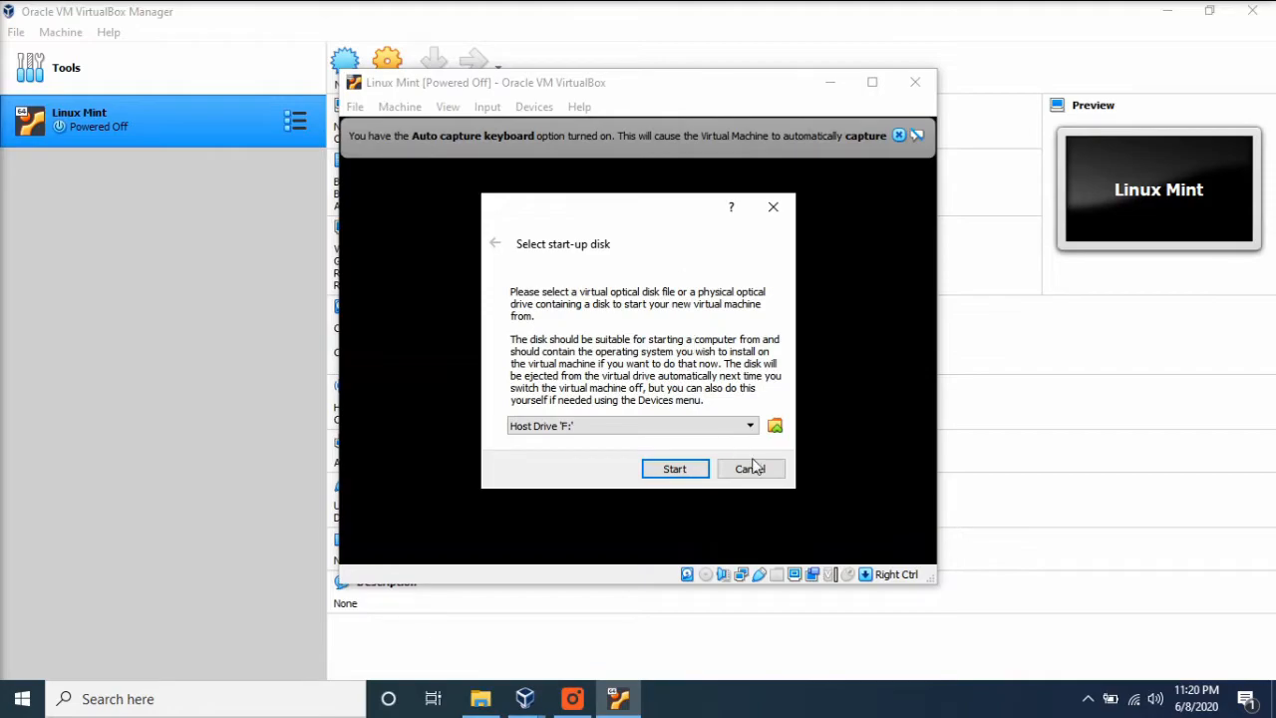
# - Add linuxmint-19.3-xfce-64bit.iso from the Master folder on drive D as a virtual optical disk for start-up
pyautogui.click(750, 426)
pyautogui.click(775, 436)
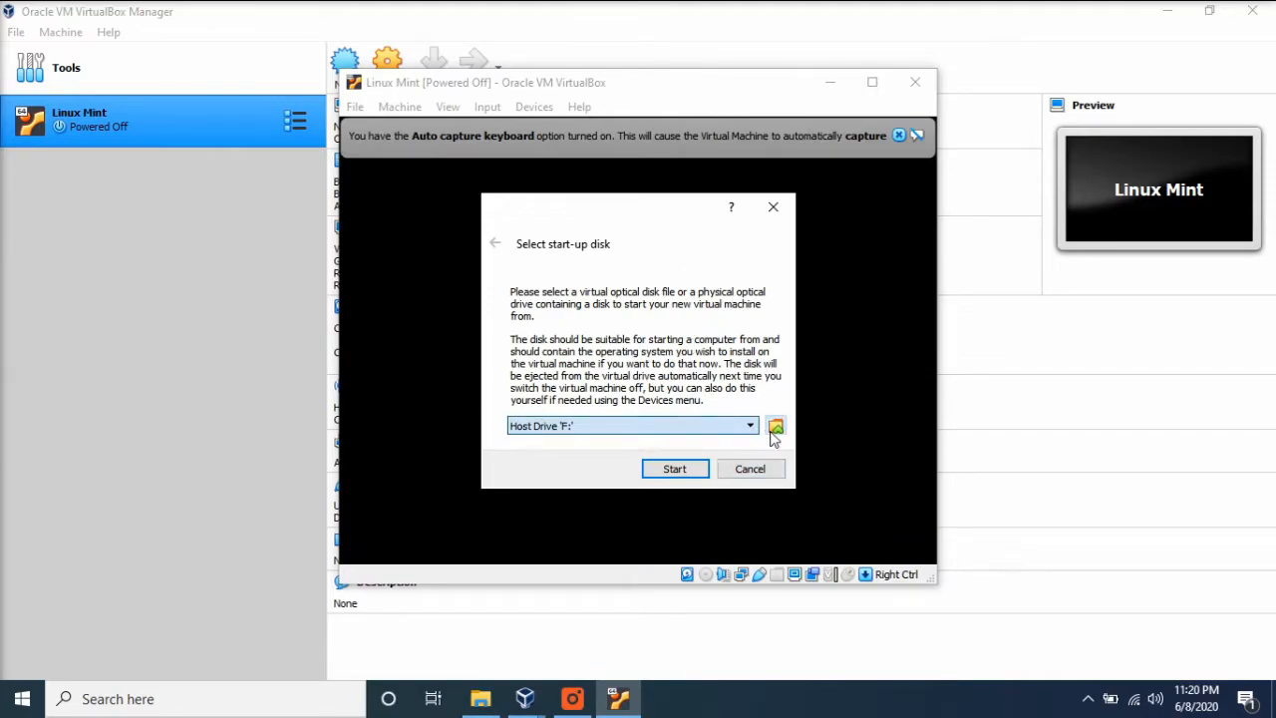
pyautogui.click(775, 428)
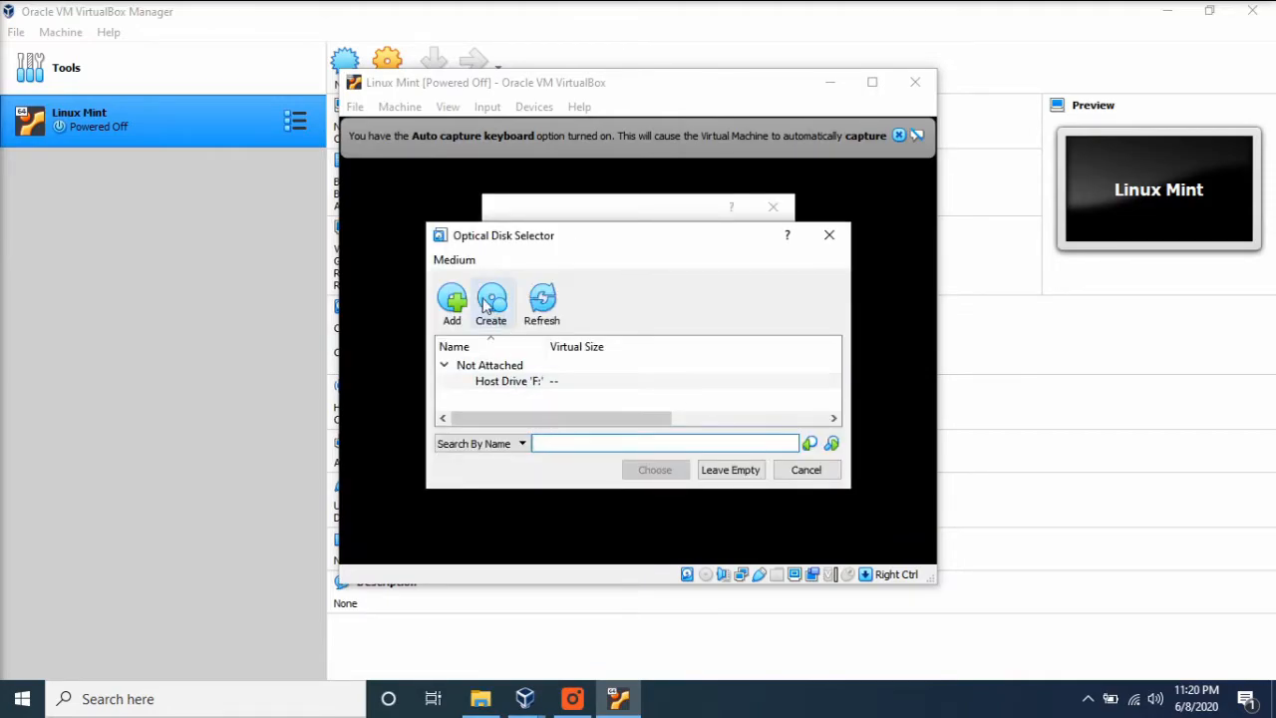
pyautogui.click(454, 306)
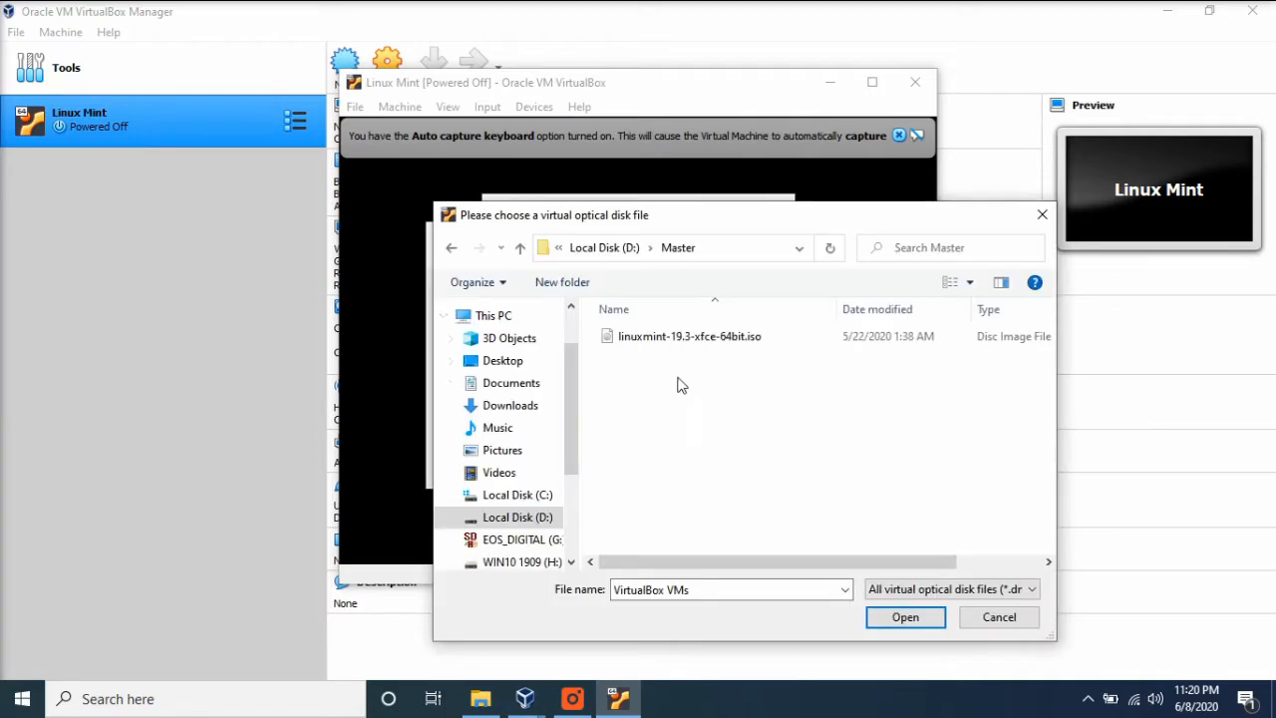
pyautogui.click(678, 339)
pyautogui.click(930, 617)
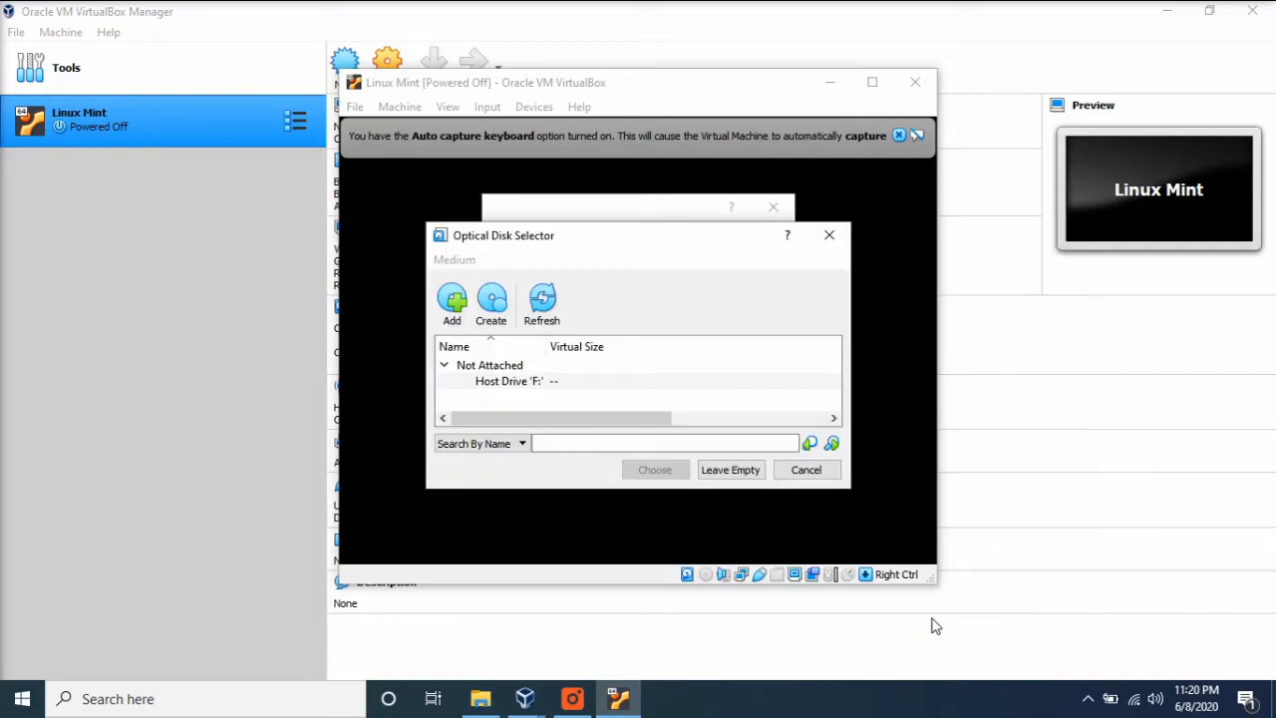
# - Choose the Linux Mint ISO as the start-up disk and start the virtual machine
pyautogui.click(657, 399)
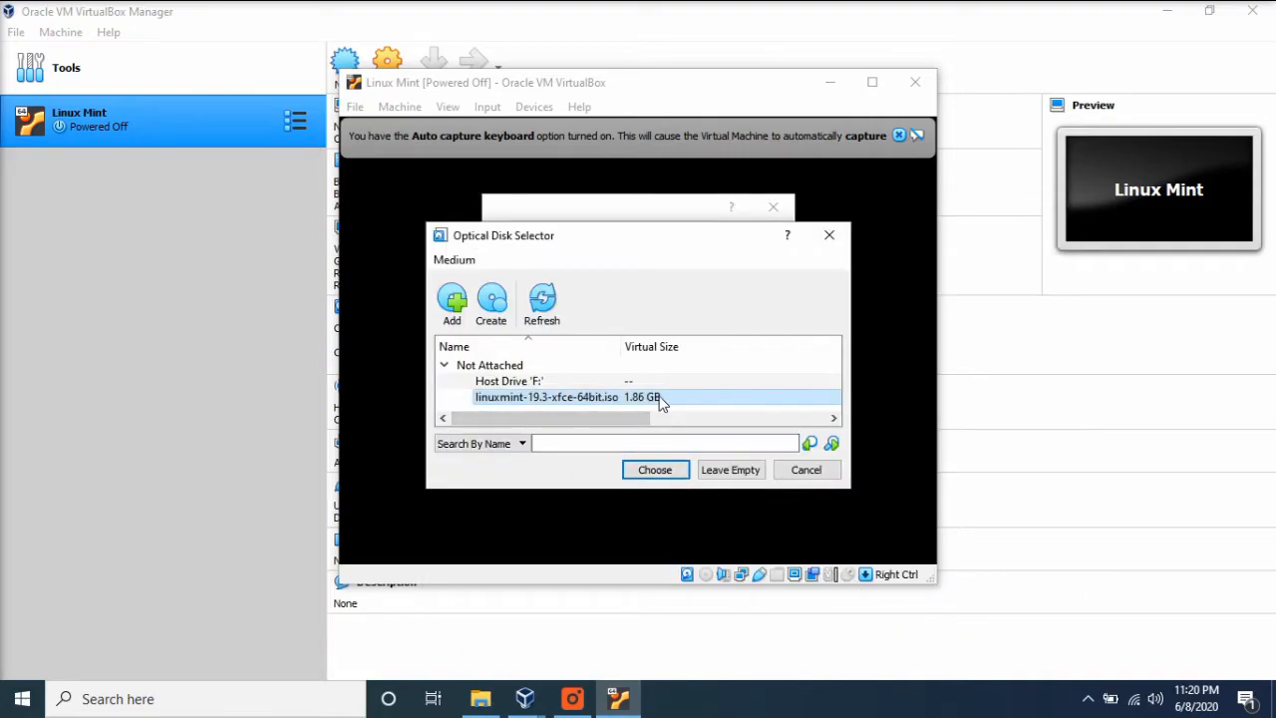
pyautogui.click(655, 469)
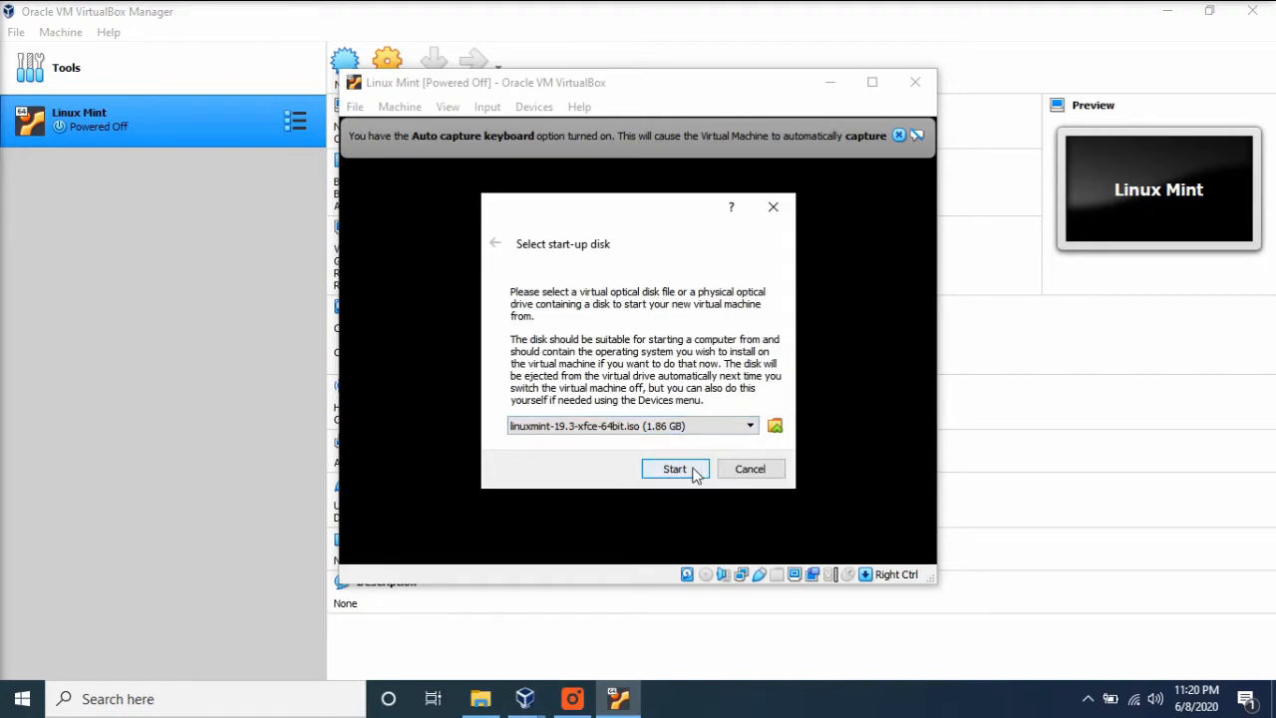
pyautogui.click(675, 468)
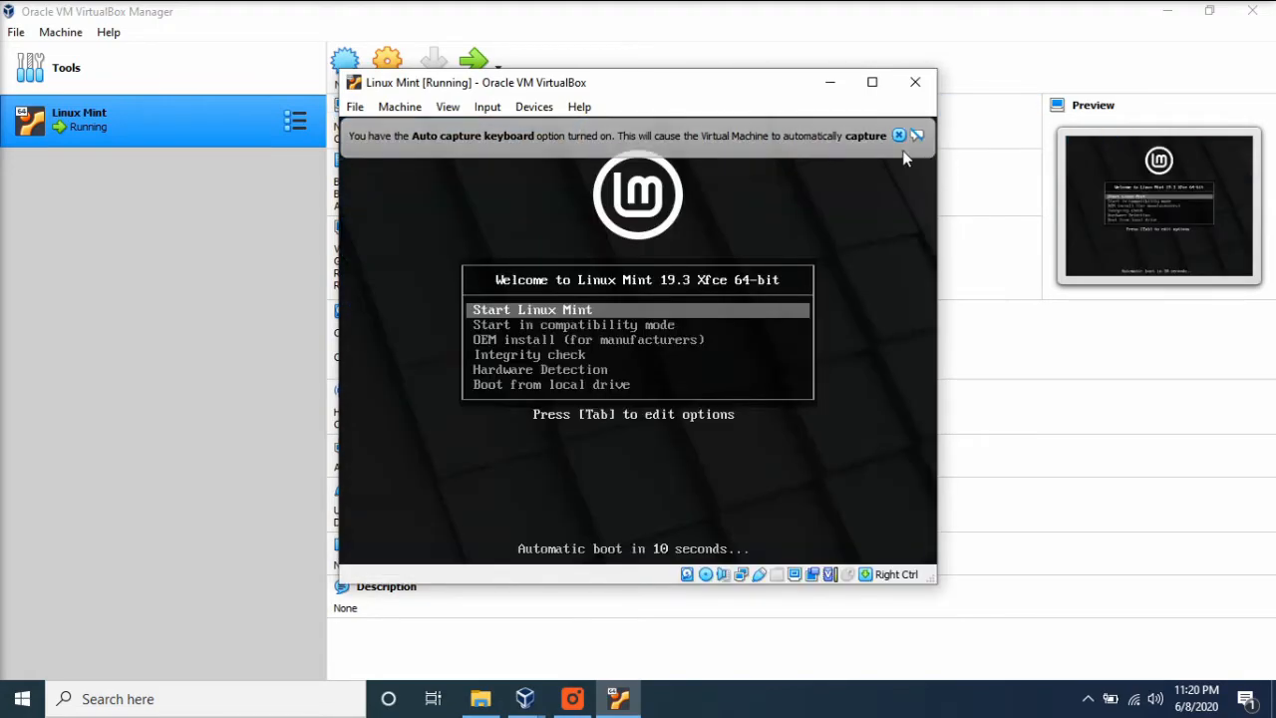
# - Dismiss the keyboard capture notice and let the virtual machine capture the mouse and keyboard
pyautogui.click(898, 134)
pyautogui.click(664, 304)
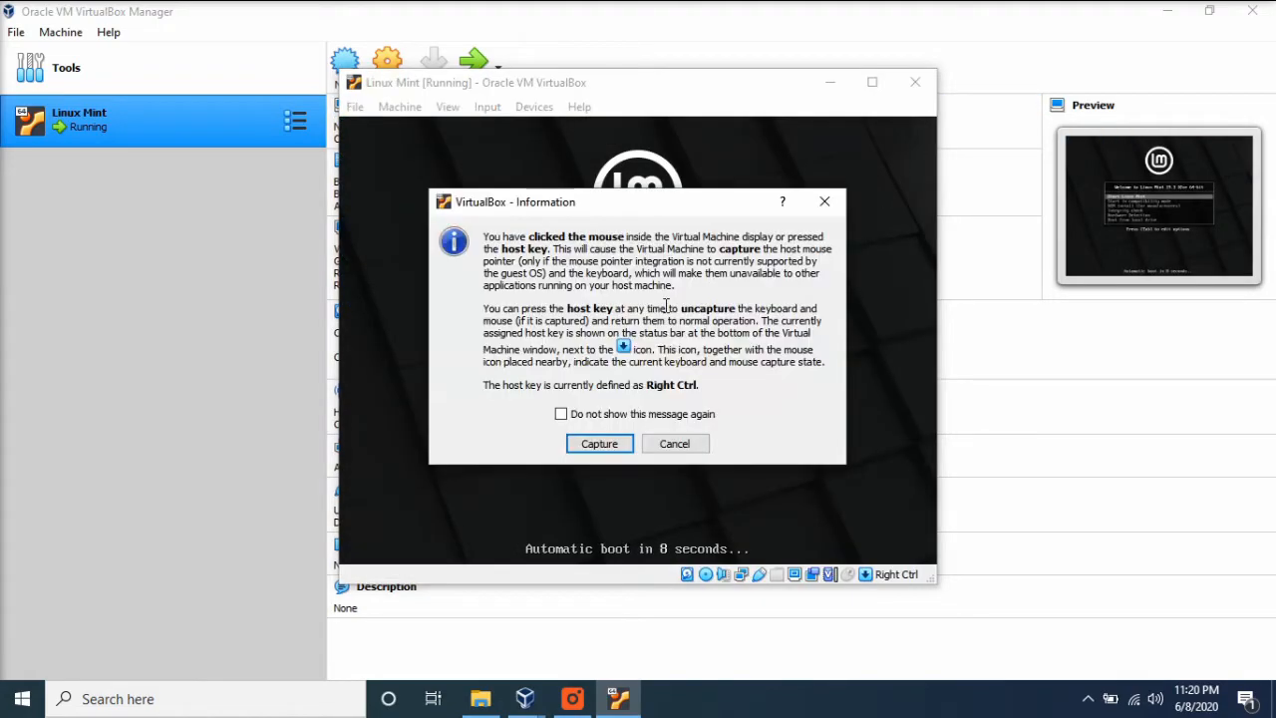
pyautogui.click(600, 444)
# - Look through the Linux Mint boot menu options, down to Memory test and back up
pyautogui.press('Down')
pyautogui.press('Down')
pyautogui.press('Down')
pyautogui.press('Down')
pyautogui.press('Down')
pyautogui.press('Down')
pyautogui.press('Up')
pyautogui.press('Down')
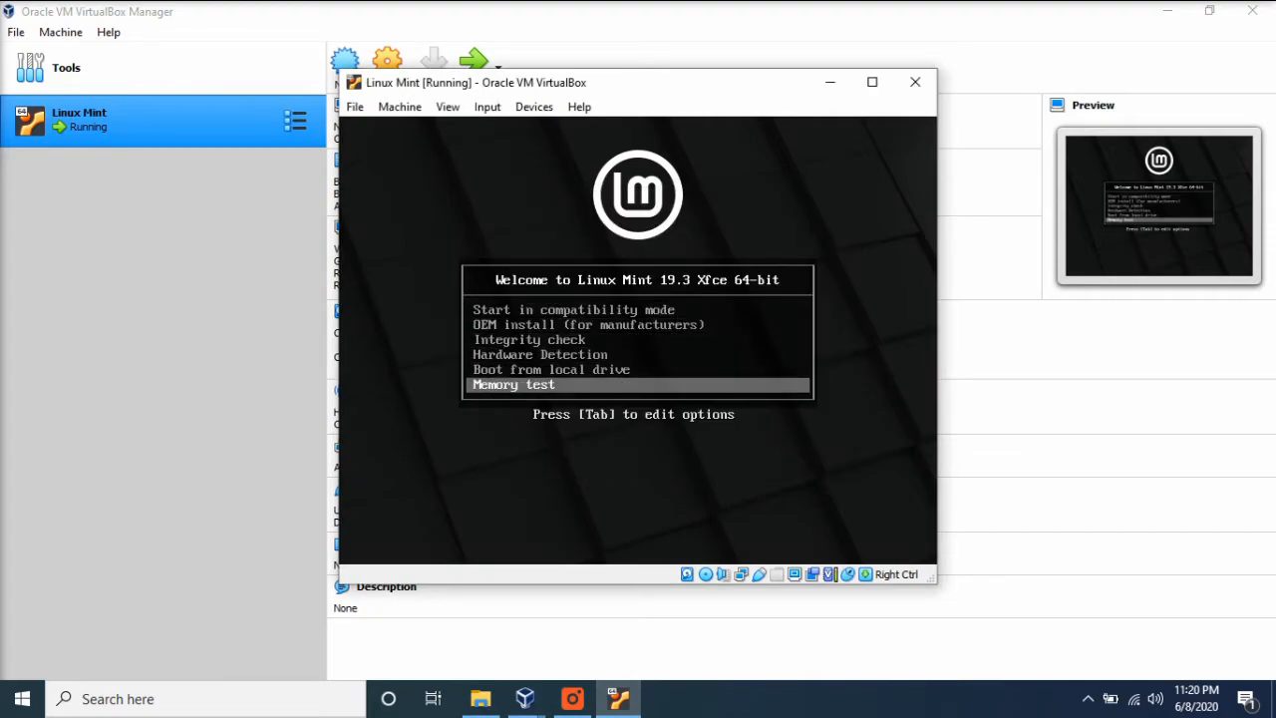
pyautogui.press('Up')
pyautogui.press('Up')
pyautogui.press('Up')
pyautogui.press('Up')
pyautogui.press('Up')
pyautogui.press('Up')
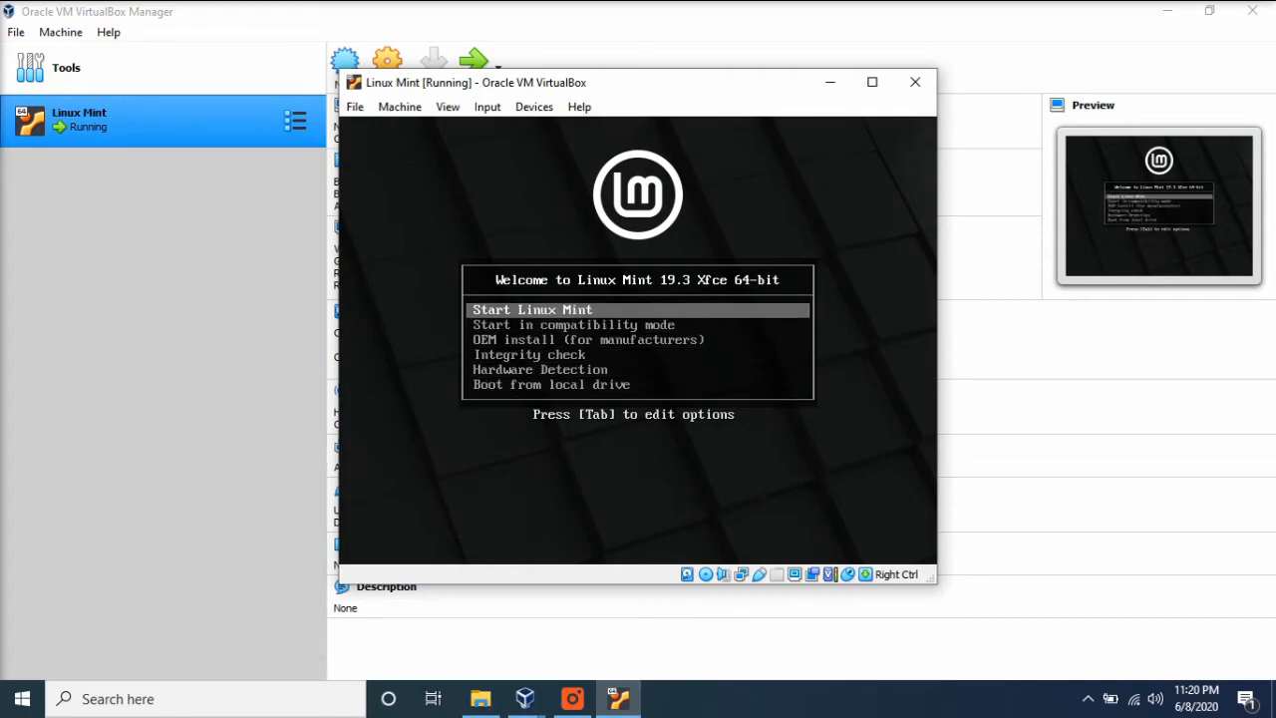
pyautogui.press('Down')
pyautogui.press('Down')
pyautogui.press('Up')
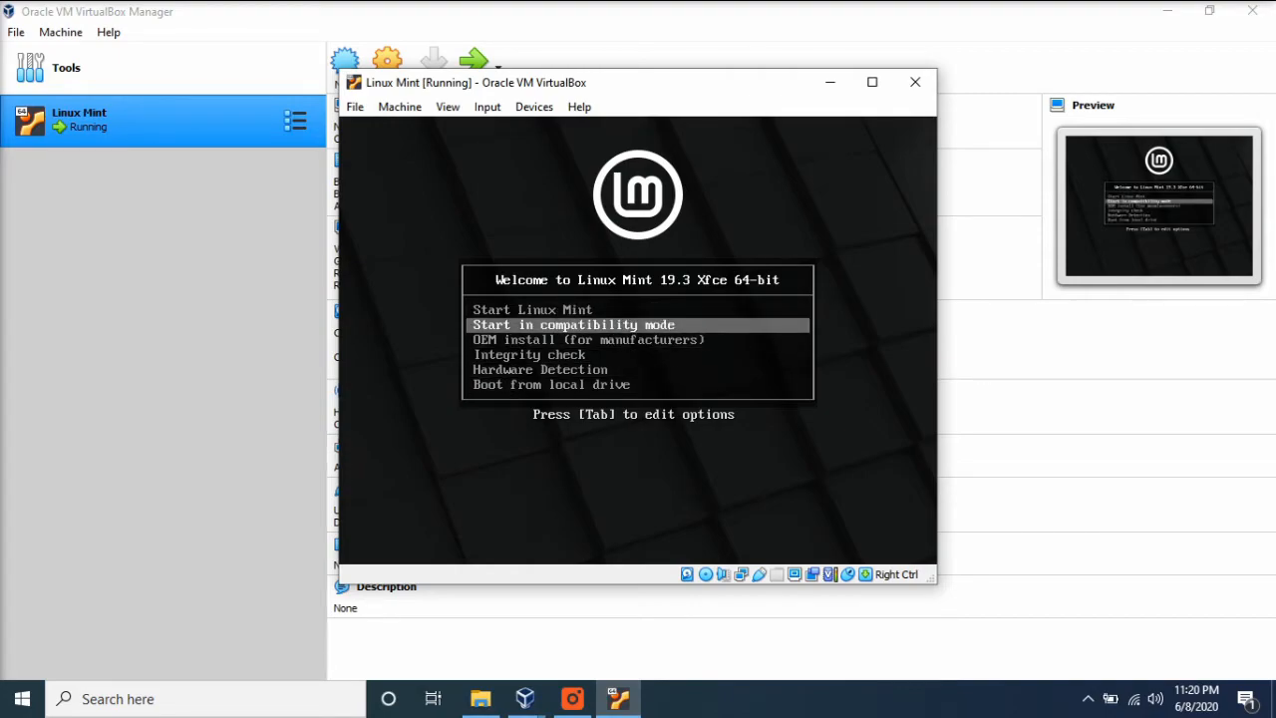
# - Boot with the Start Linux Mint option, and maximize the virtual machine window, dismissing the mouse pointer integration notice
pyautogui.press('Up')
pyautogui.press('Return')
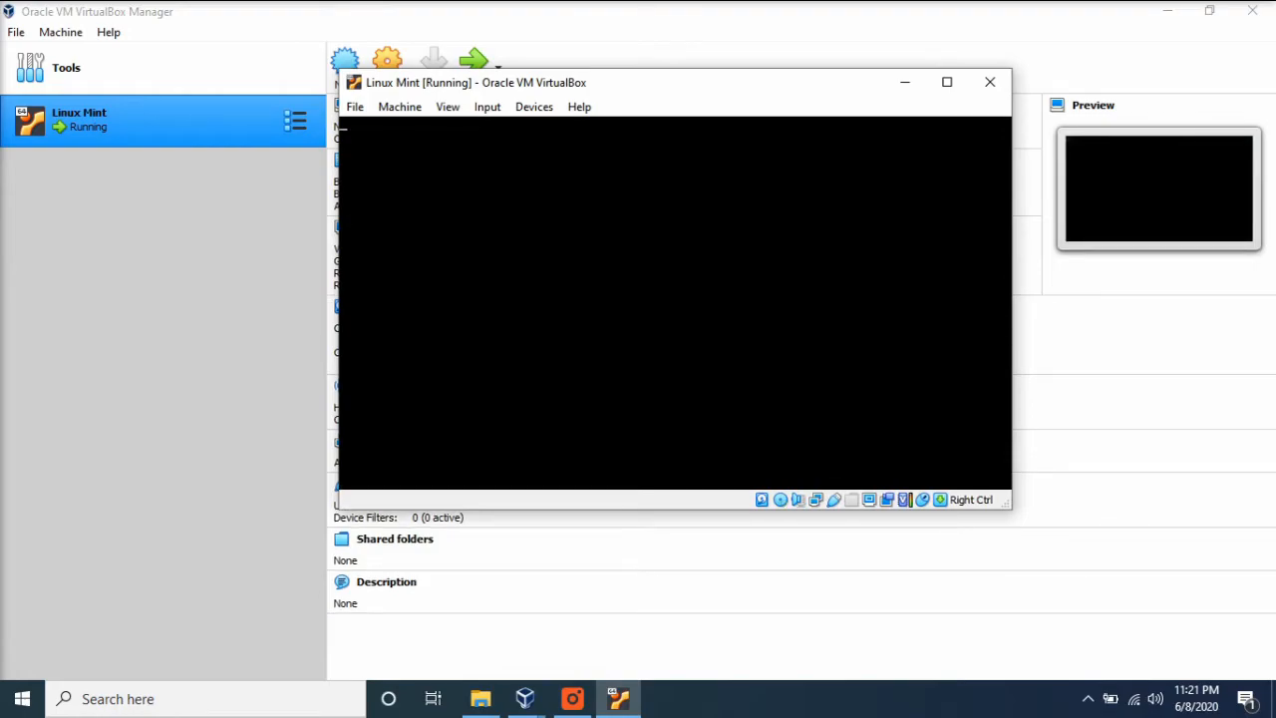
pyautogui.click(1017, 66)
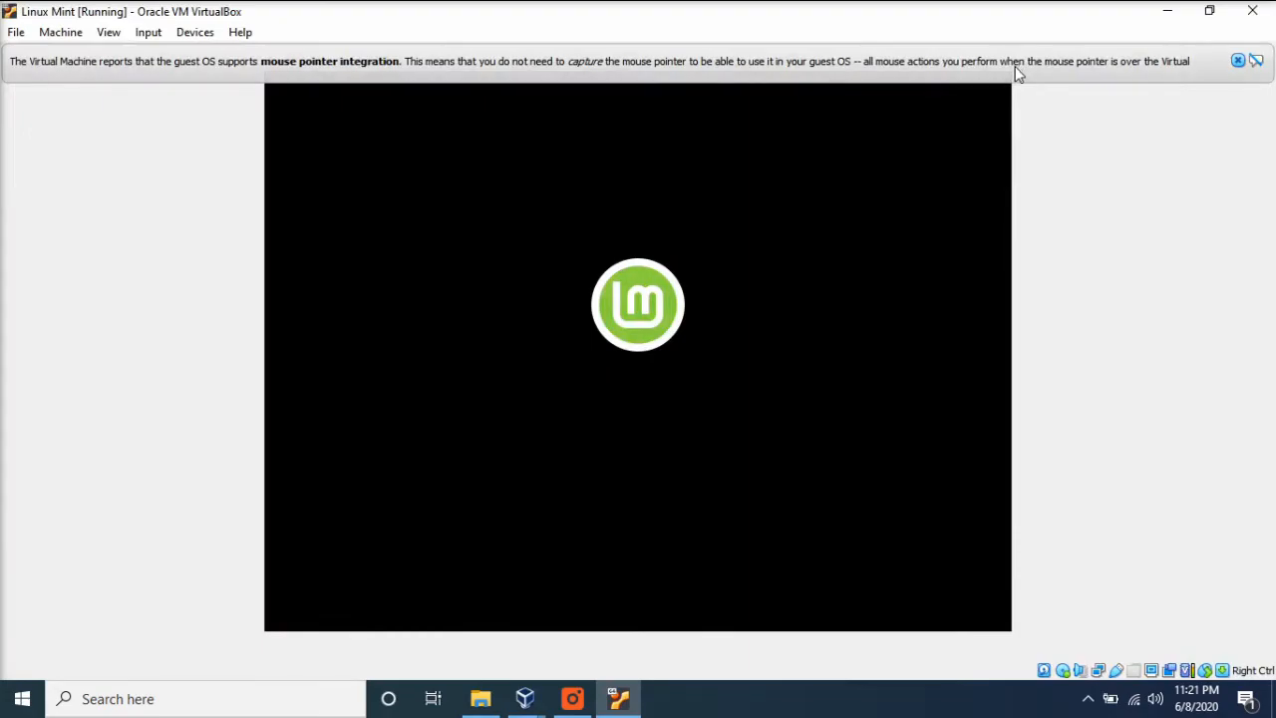
pyautogui.click(1237, 61)
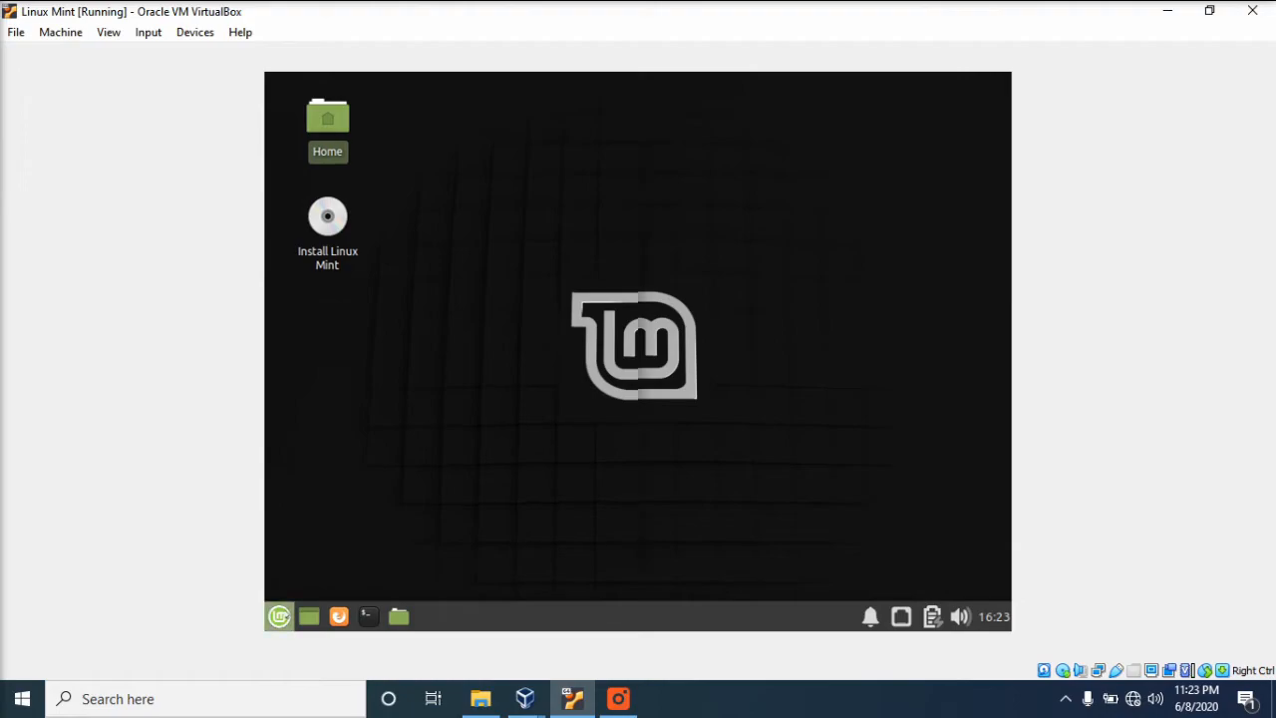
# - Open the Linux Mint application menu and browse its categories, such as Accessories, Internet and Settings
pyautogui.click(279, 616)
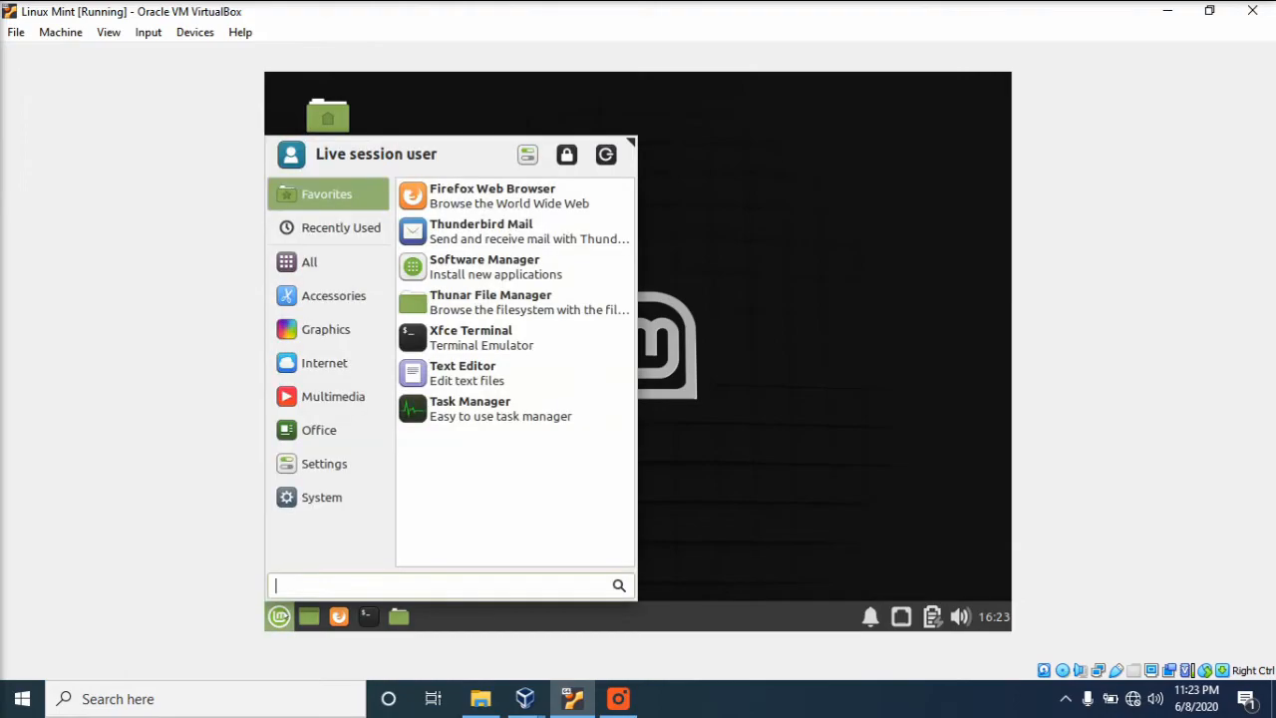
pyautogui.click(340, 251)
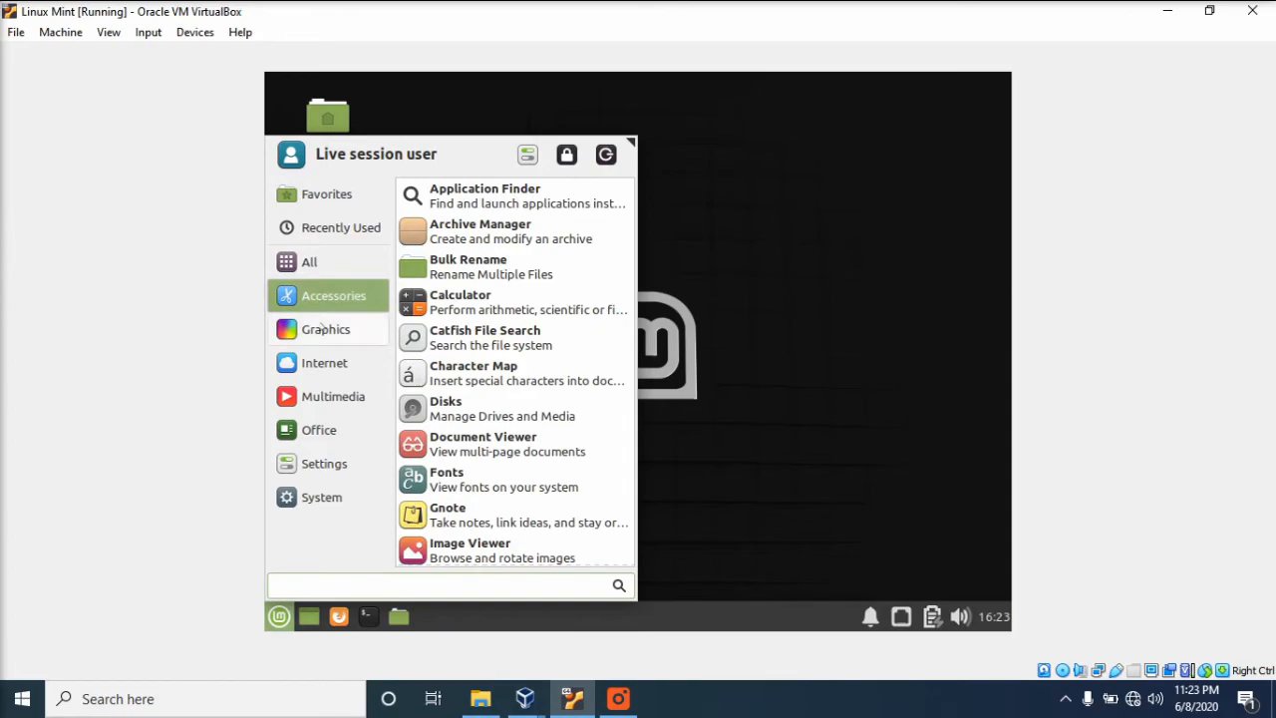
pyautogui.moveTo(312, 367)
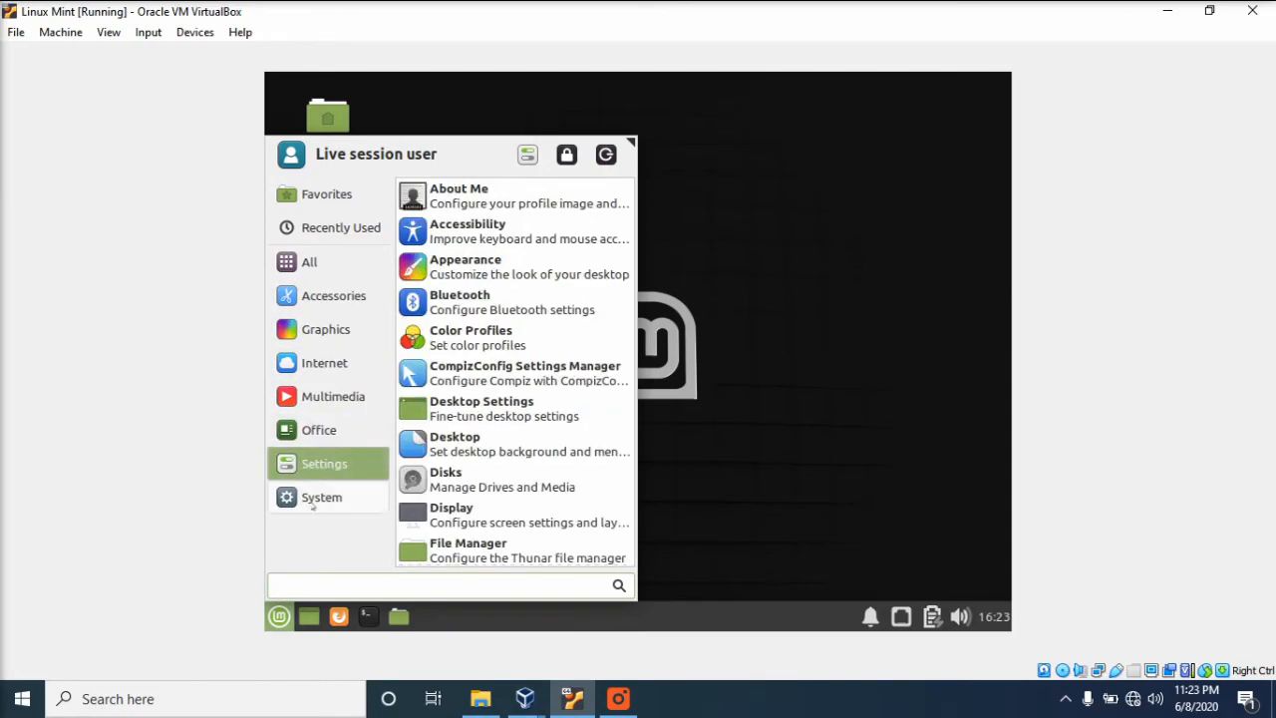
# - Browse the System category and the Favorites in the application menu, and launch Firefox Web Browser from Favorites
pyautogui.moveTo(312, 504)
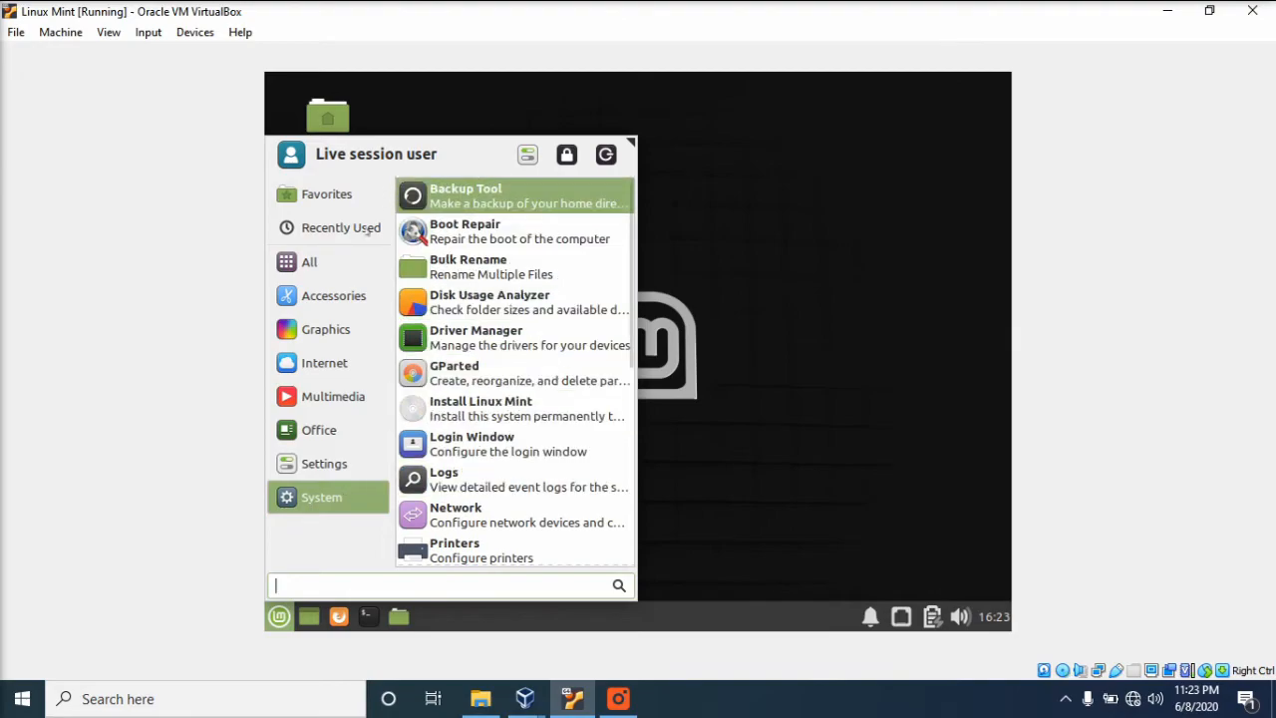
pyautogui.moveTo(339, 193)
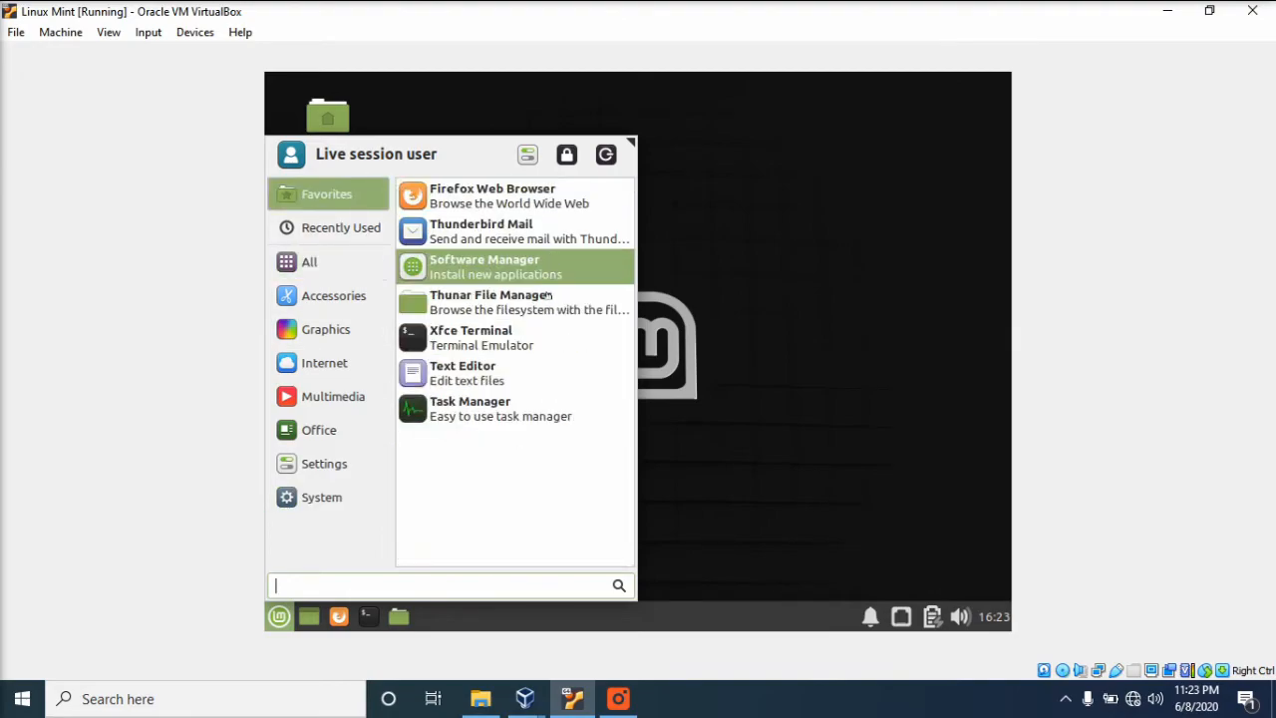
pyautogui.click(502, 197)
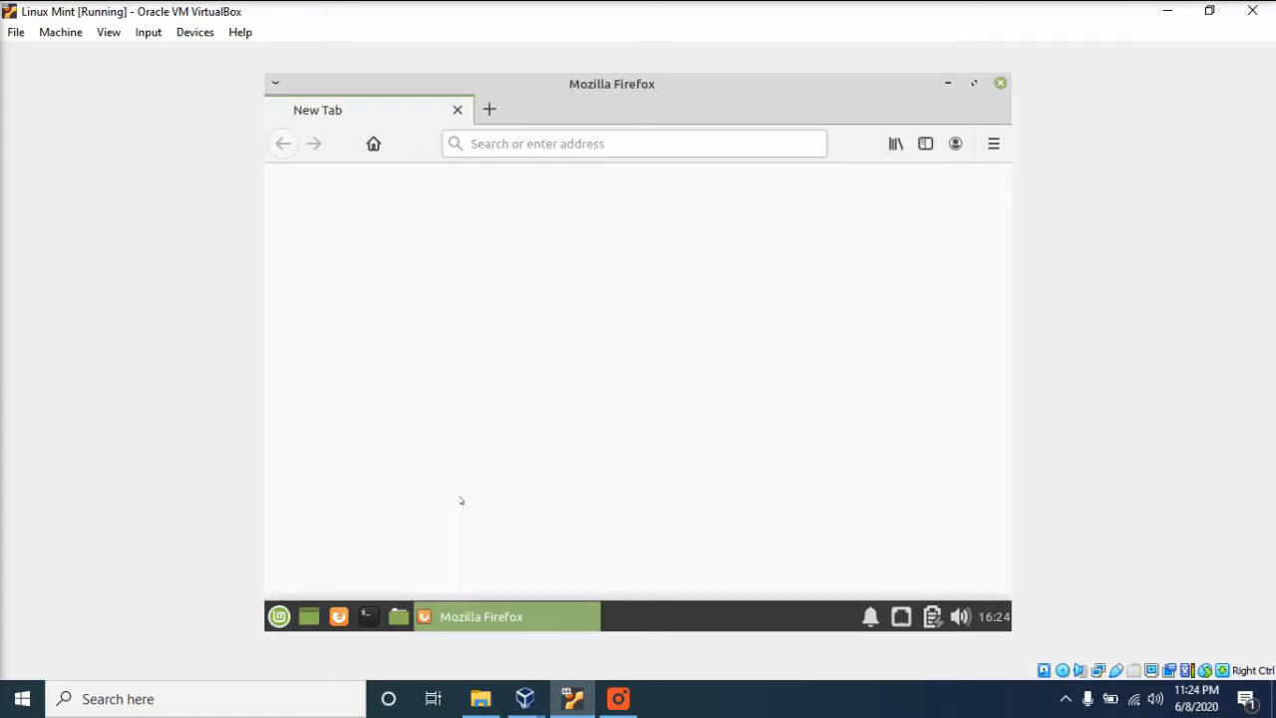
# - Open the Xfce Terminal to see its command prompt, and close the terminal window
pyautogui.click(279, 616)
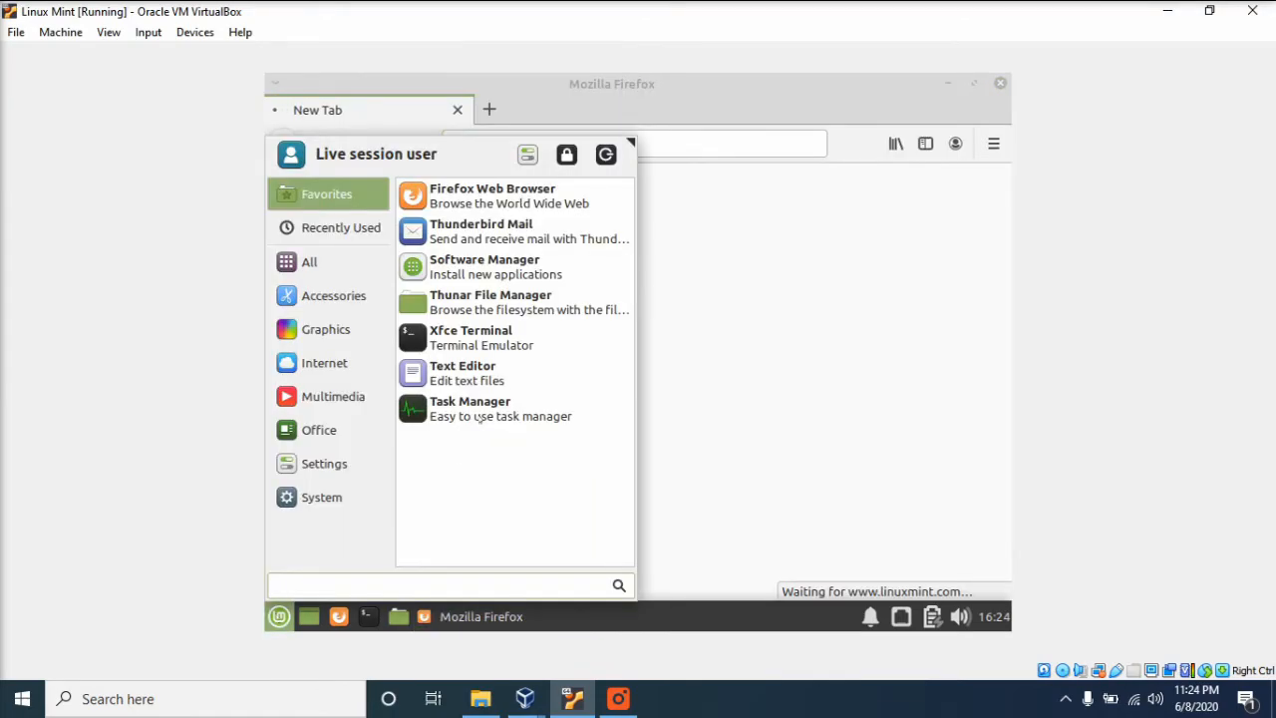
pyautogui.click(512, 339)
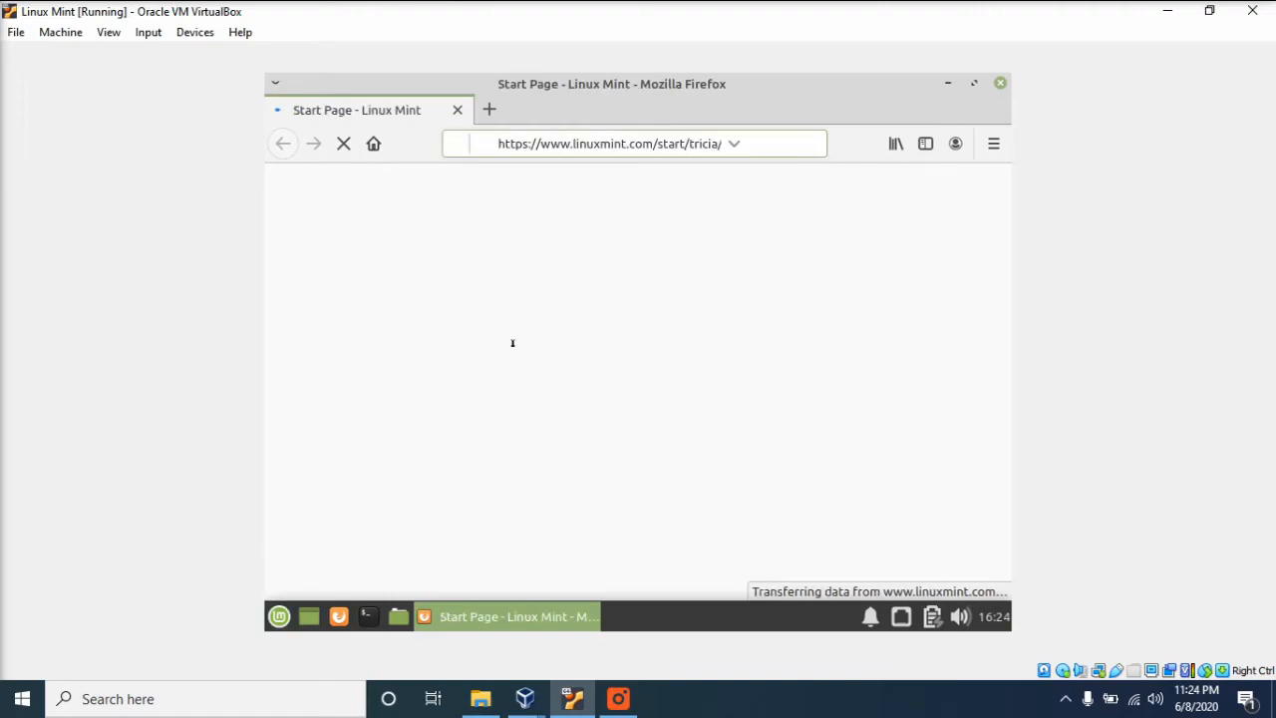
pyautogui.hotkey('ctrl', 'alt', 't')
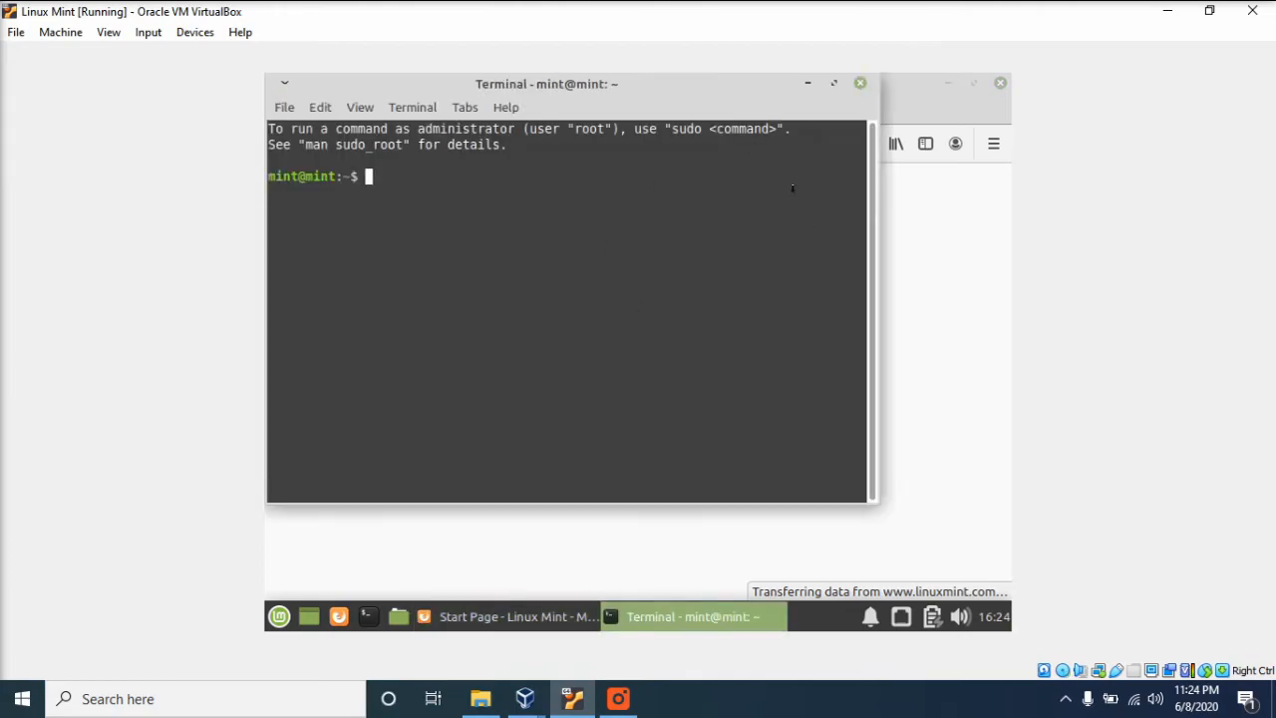
pyautogui.click(860, 83)
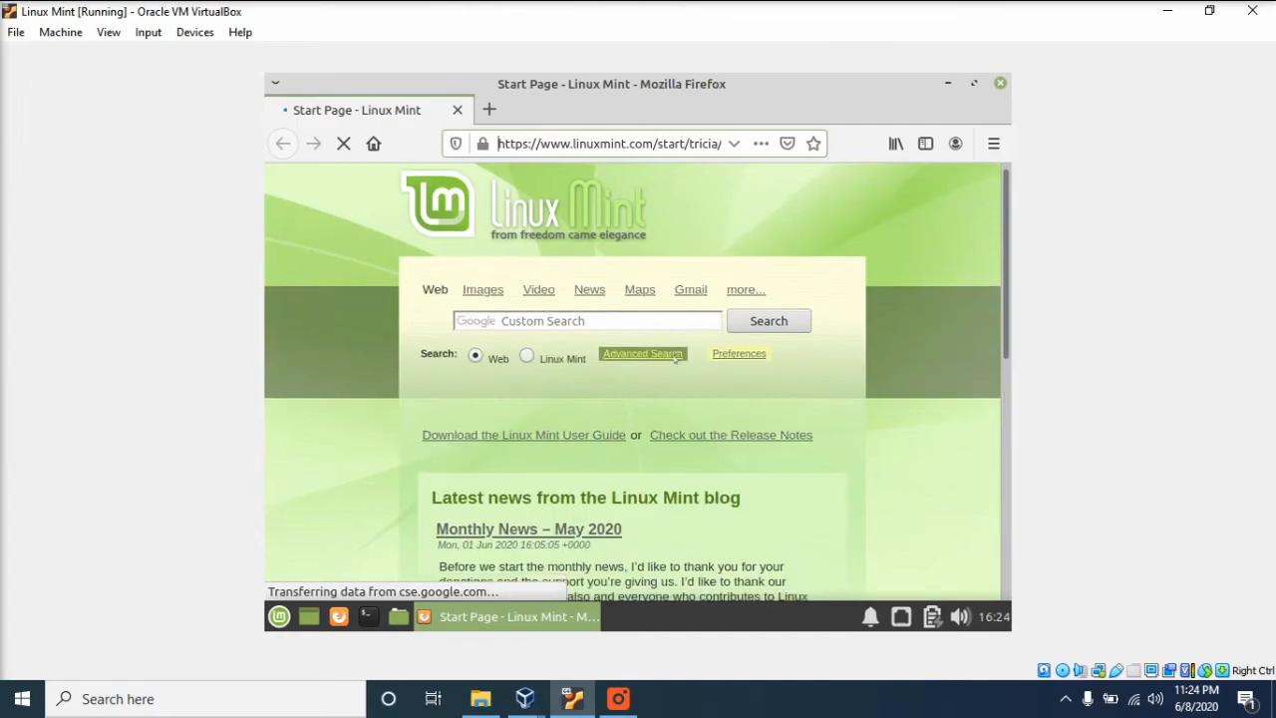
# - Look over the Linux Mint start page in Firefox and close the browser
pyautogui.scroll(-5, 676, 359)
pyautogui.scroll(5, 676, 359)
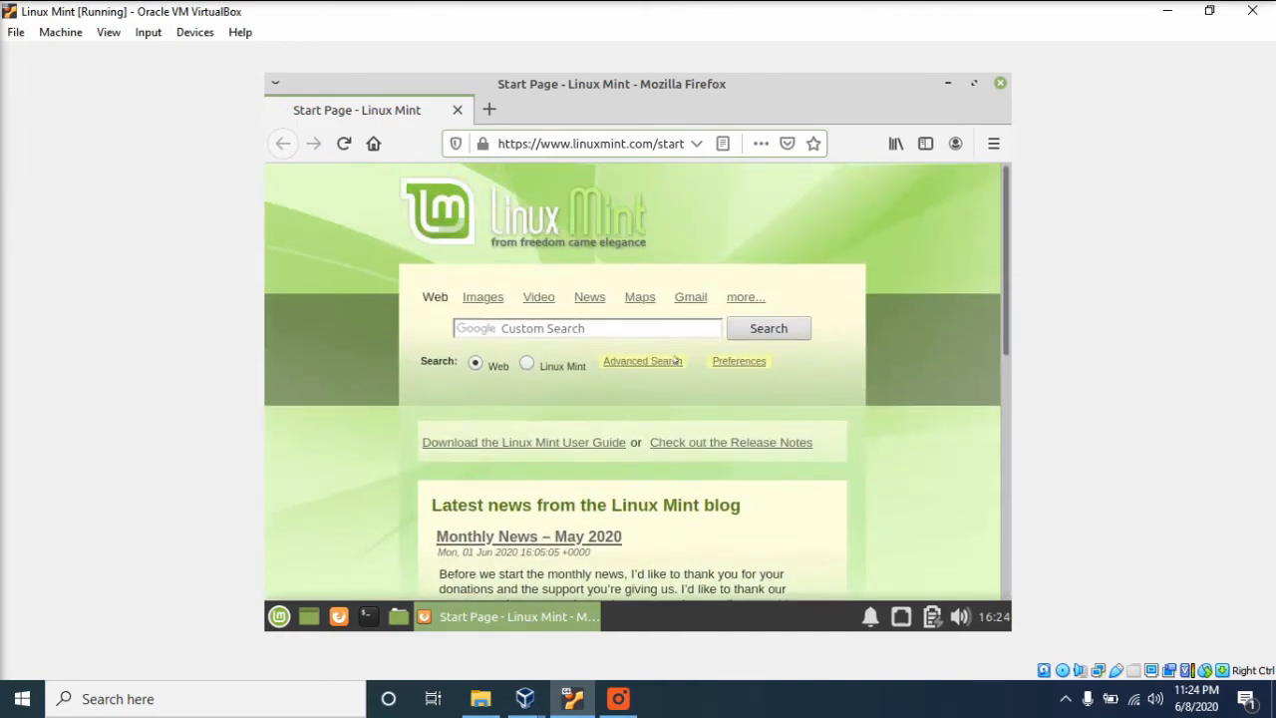
pyautogui.click(1000, 83)
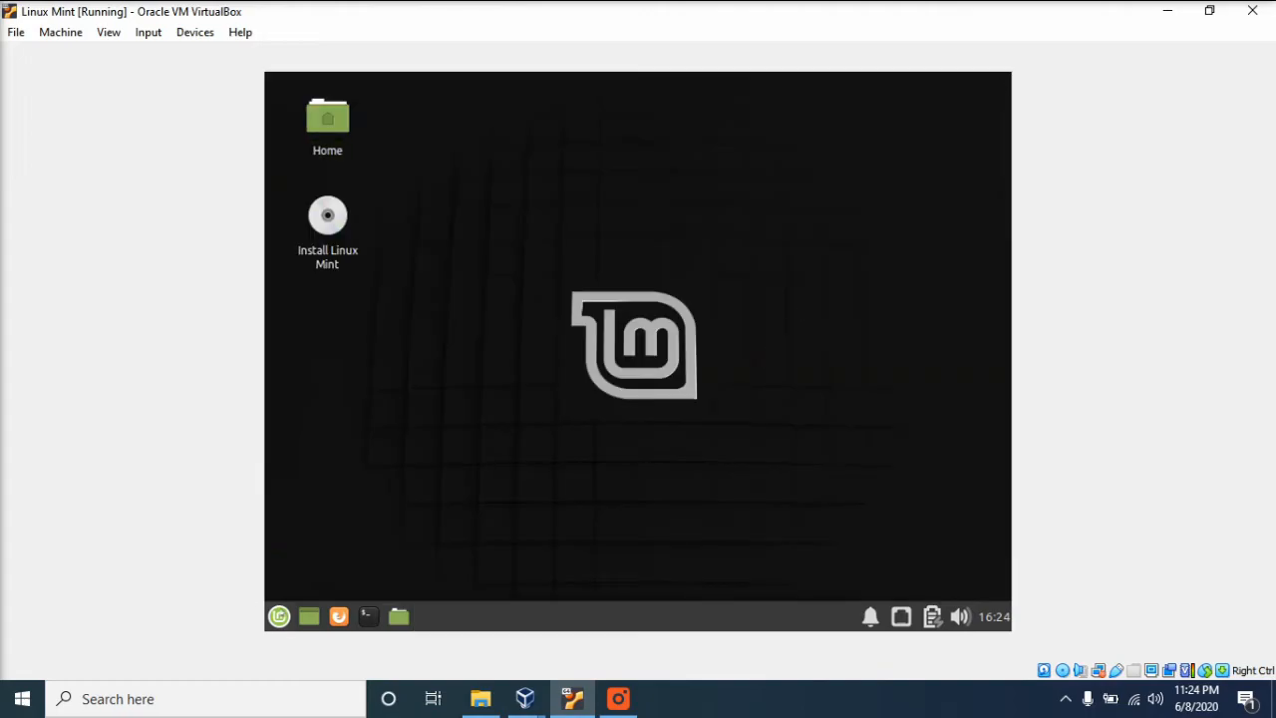
pyautogui.click(278, 616)
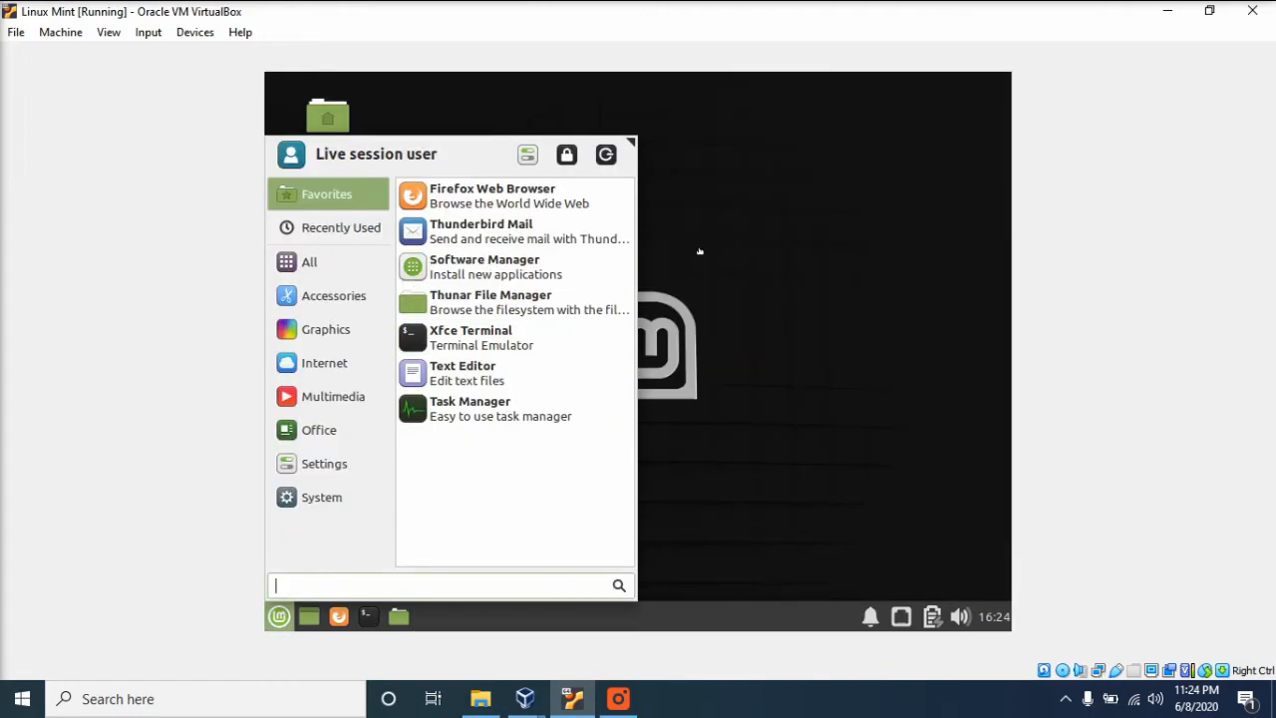
pyautogui.click(715, 256)
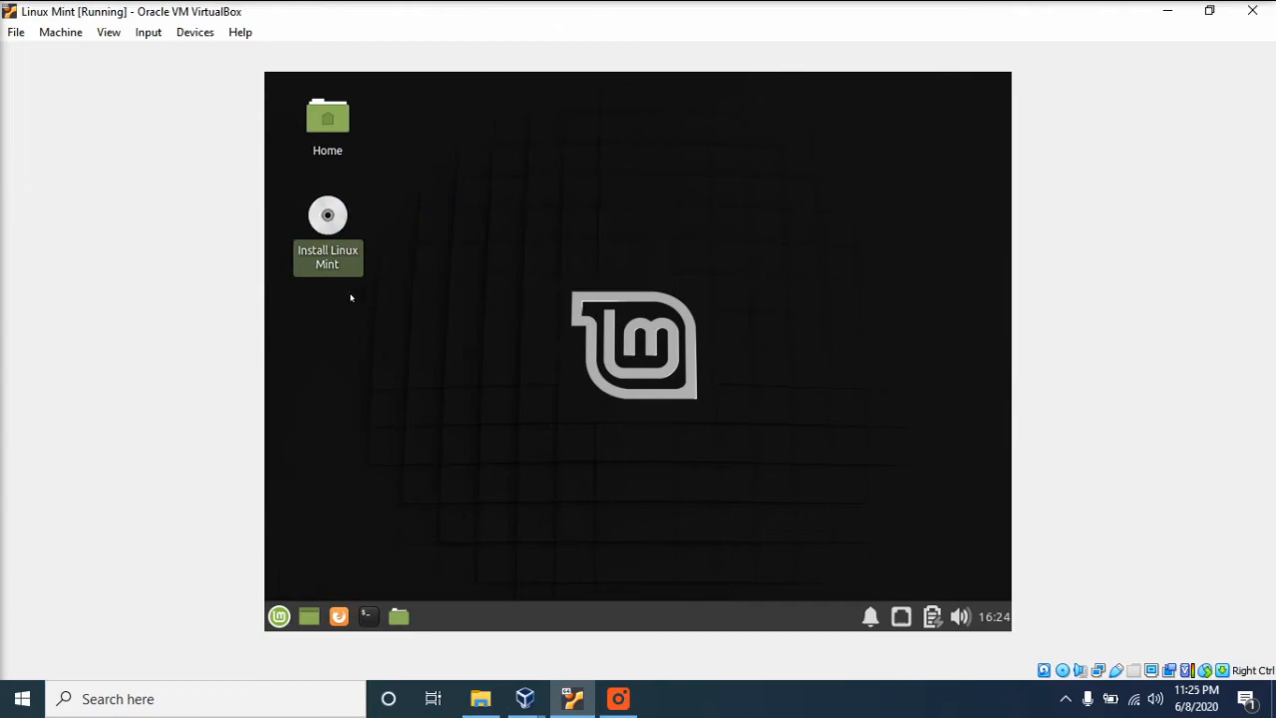
pyautogui.click(436, 335)
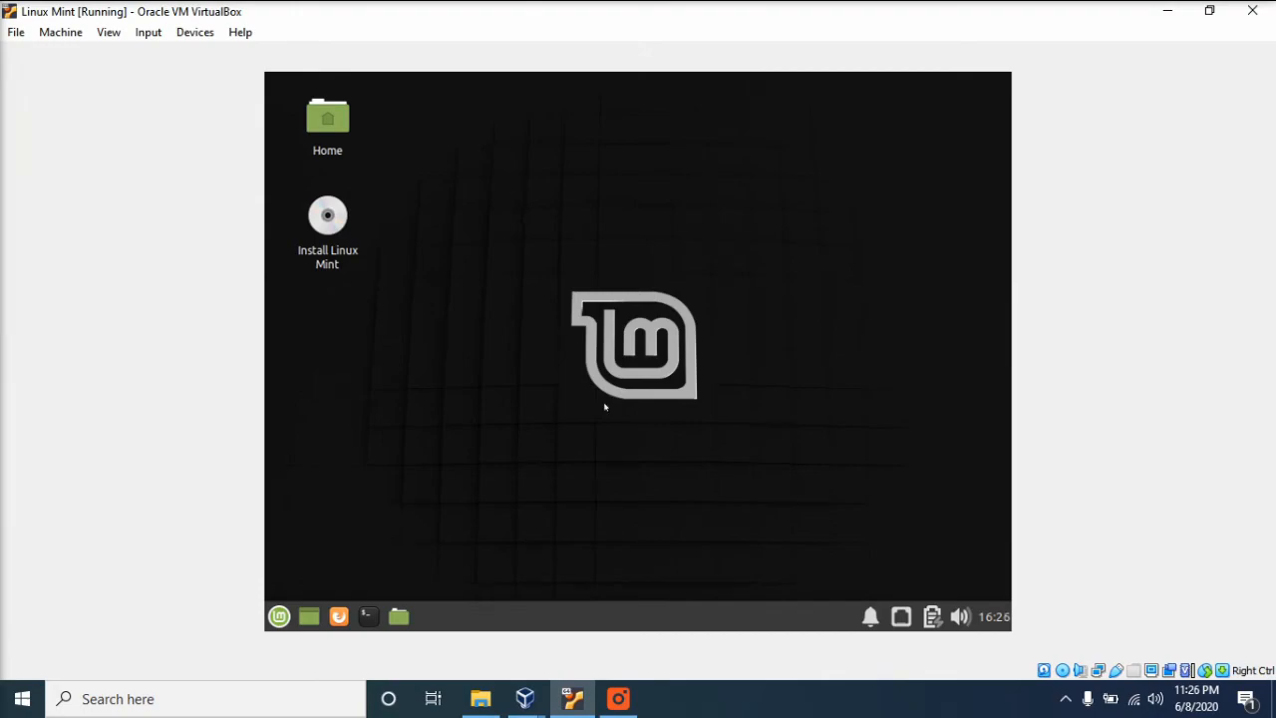
# - Shut down the Linux Mint live session from the application menu's log-out dialog
pyautogui.click(279, 616)
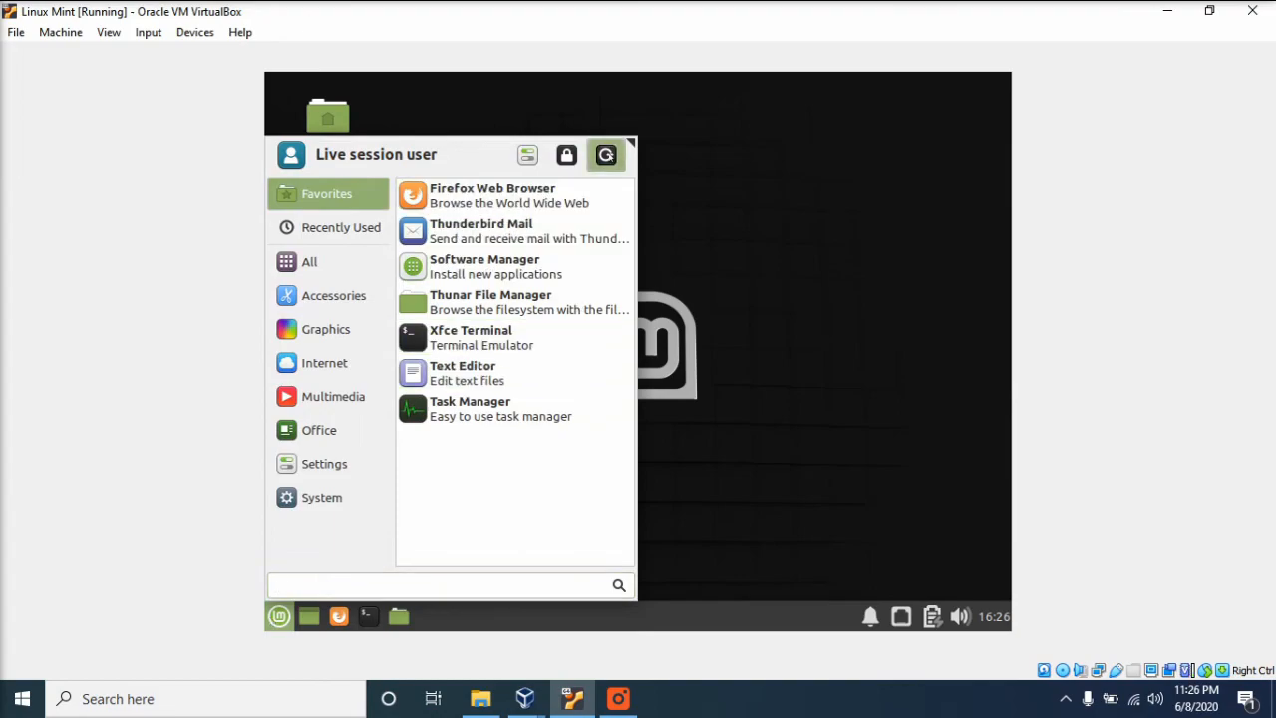
pyautogui.click(605, 155)
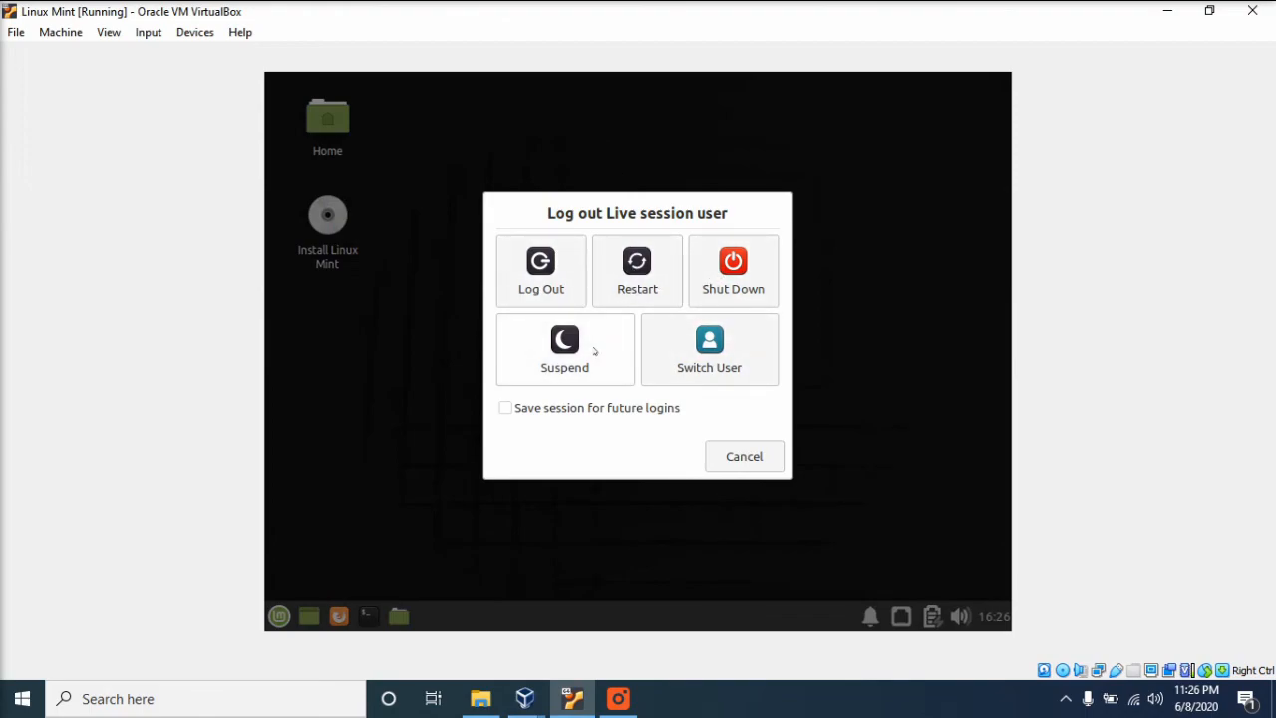
pyautogui.click(723, 282)
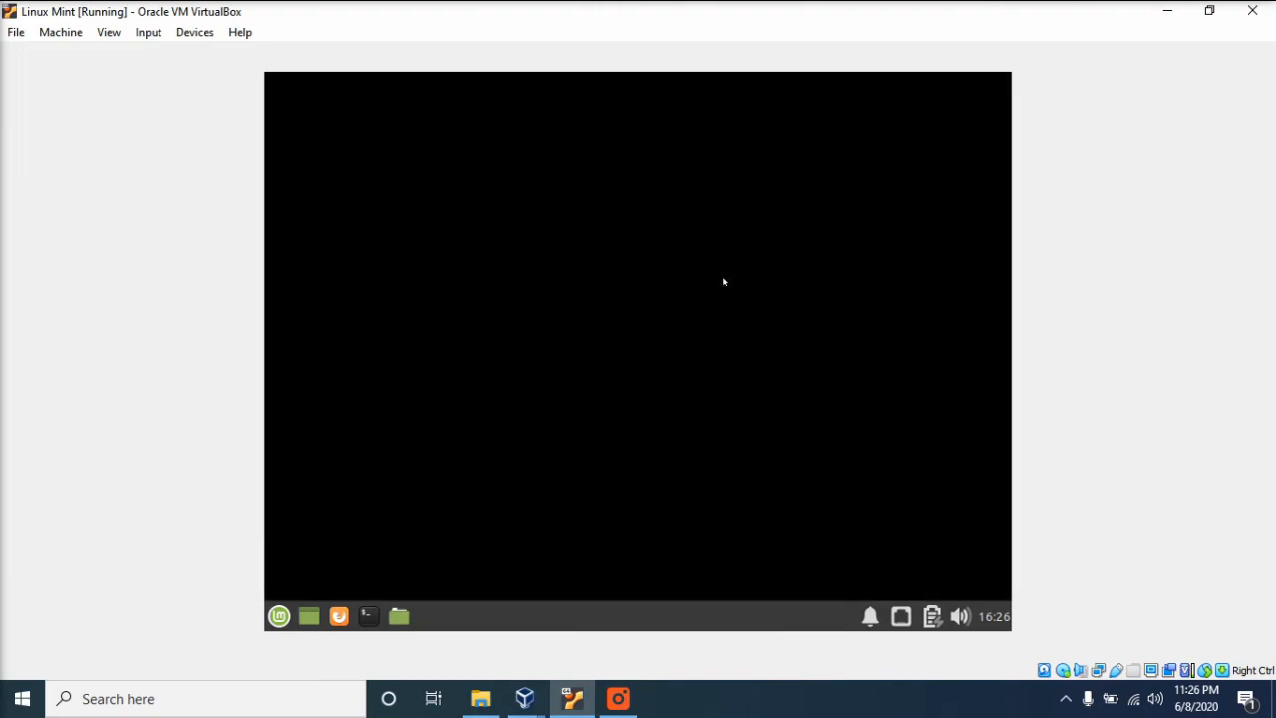